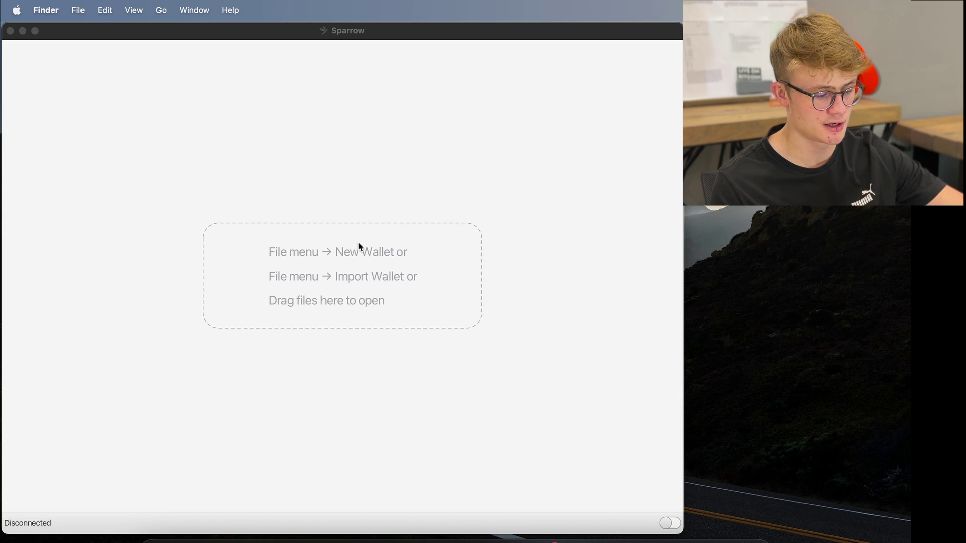
- Make the empty Sparrow Wallet start window the active application
click(324, 105)
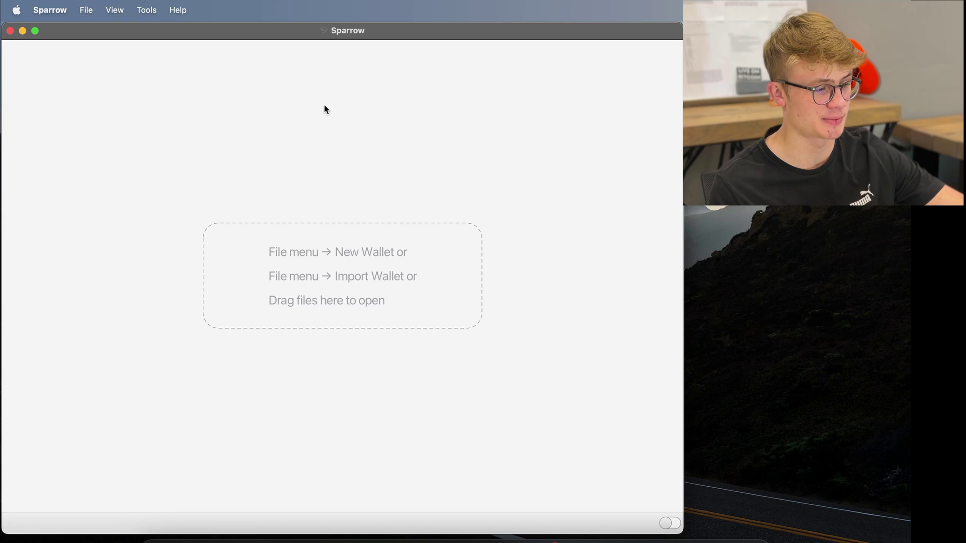
- Restart Sparrow in Testnet mode and reposition the relaunched window
click(147, 12)
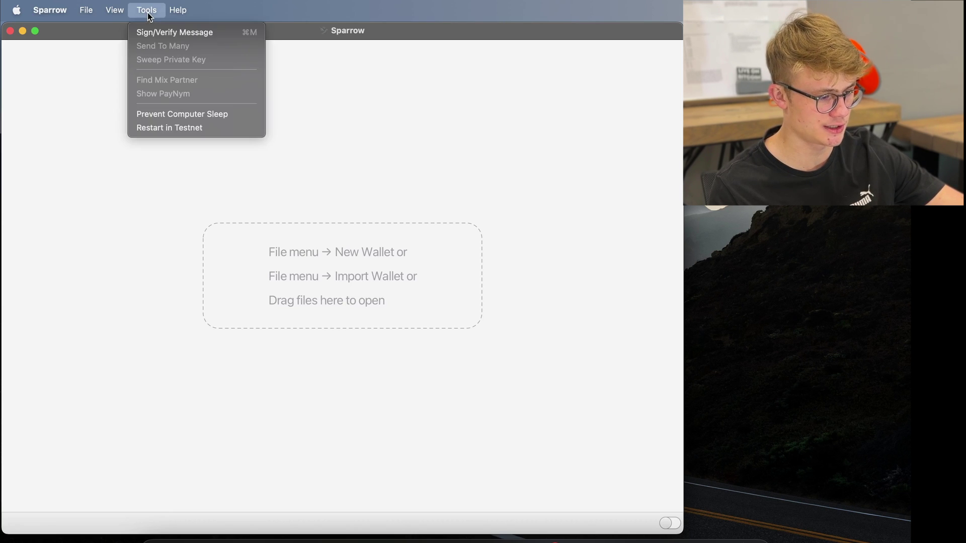
click(195, 132)
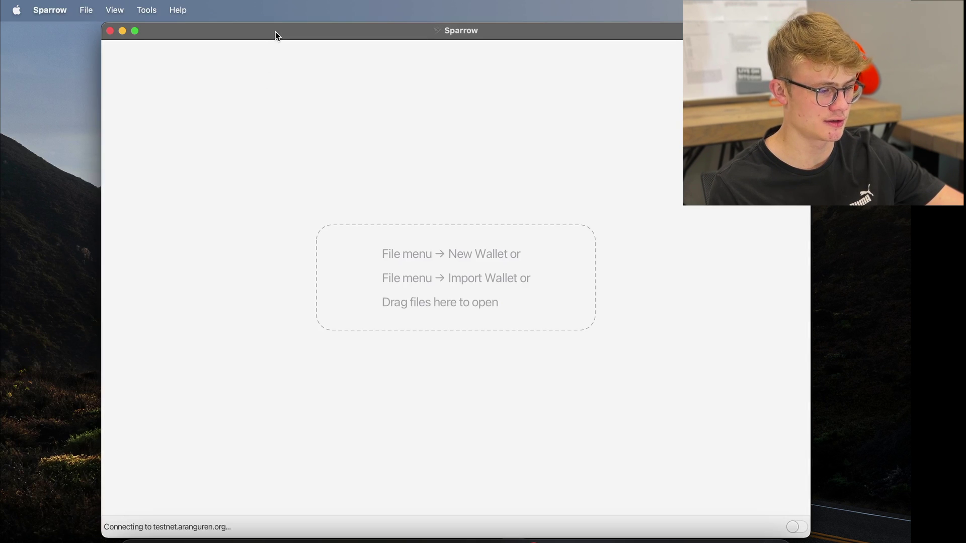
drag(276, 31, 157, 32)
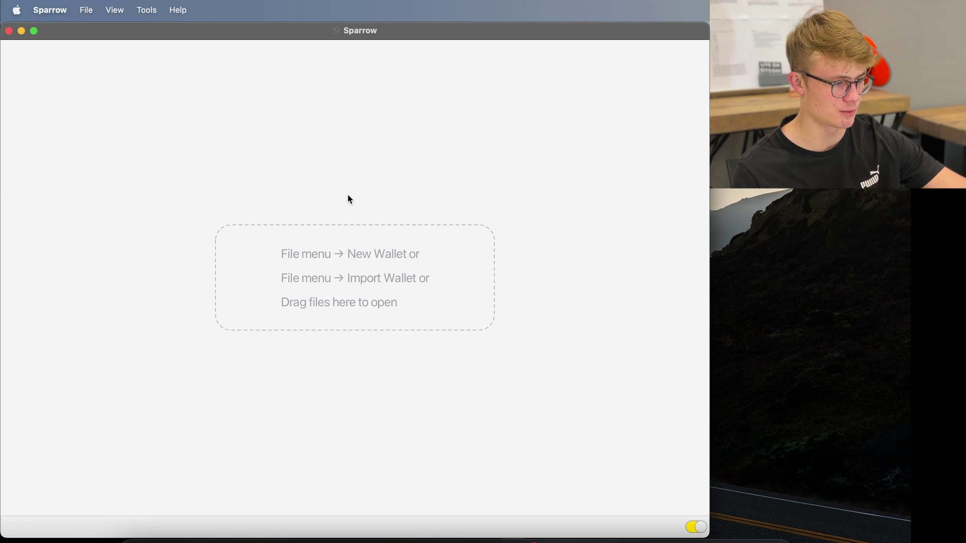
- Create a new wallet named 'TesnetWallet'
click(87, 10)
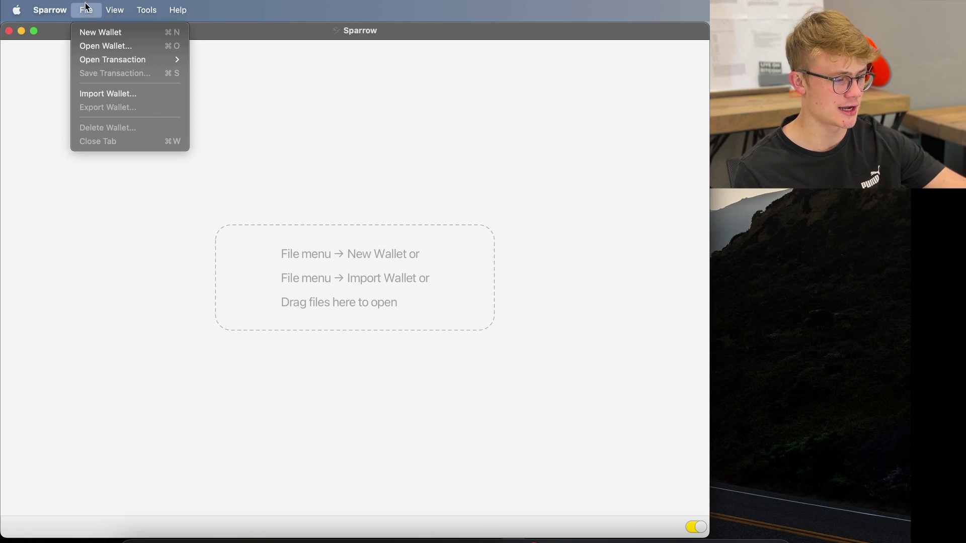
click(98, 34)
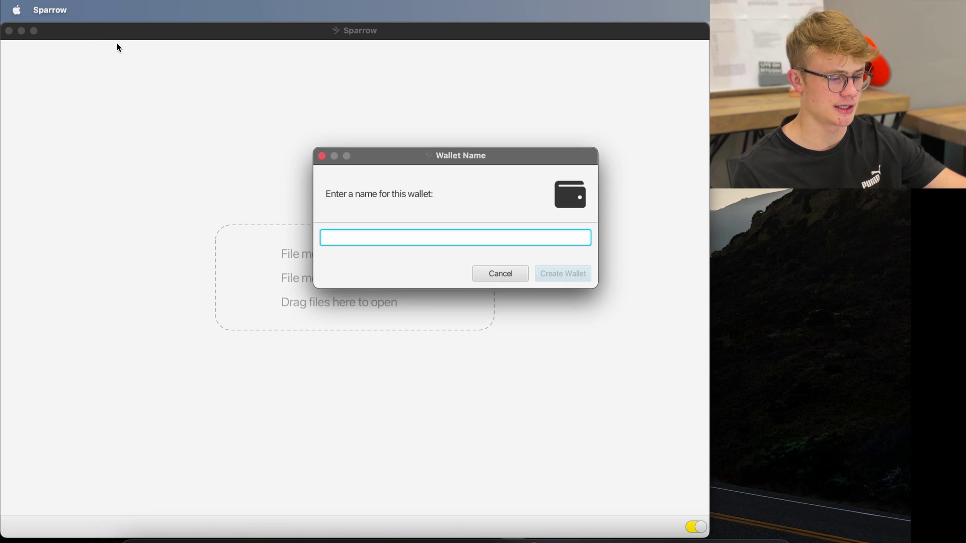
text(T)
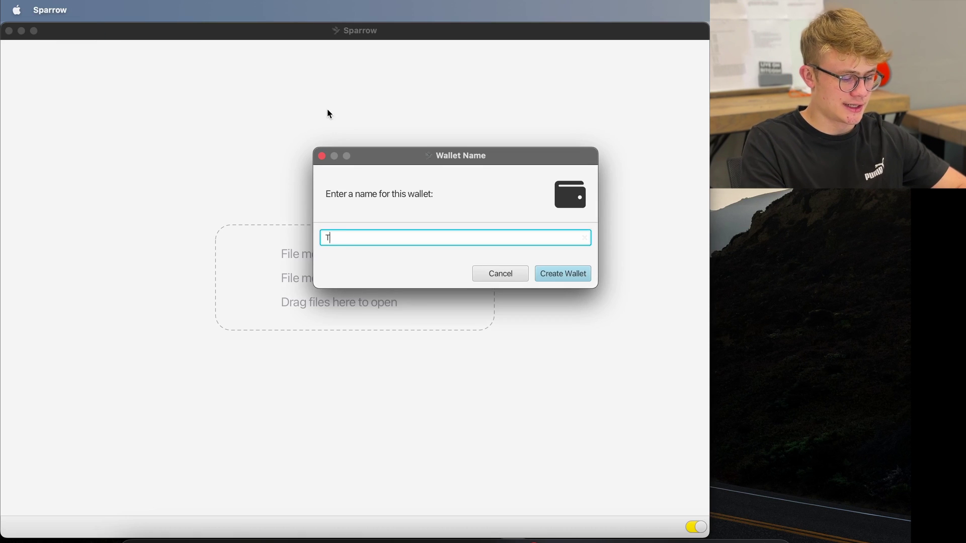
text(esnetWall)
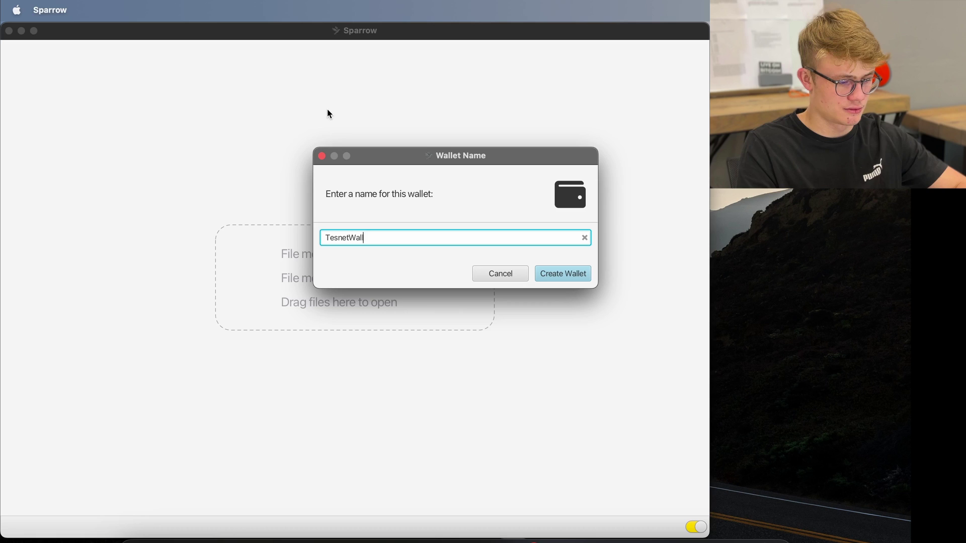
text(et)
click(565, 274)
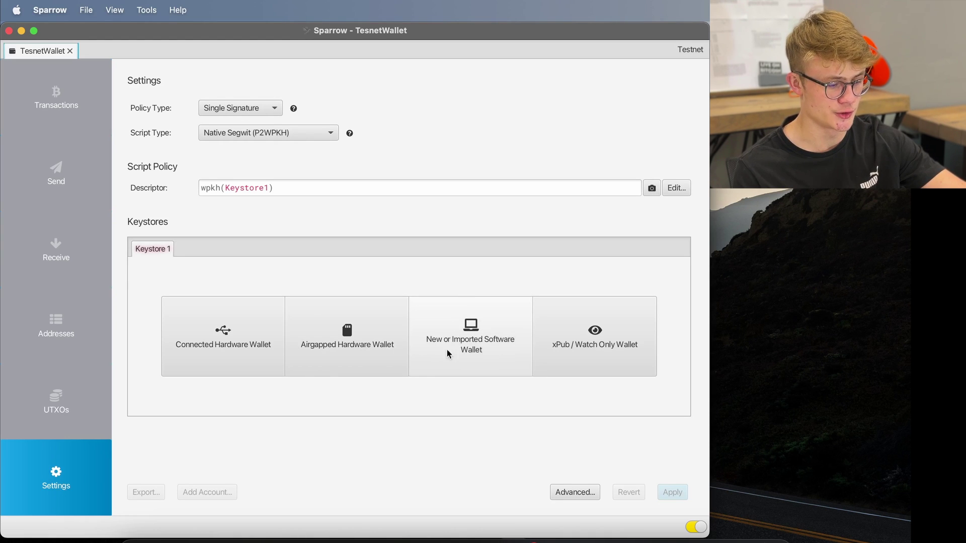
- Generate a new 12-word seed for a software wallet keystore
click(467, 334)
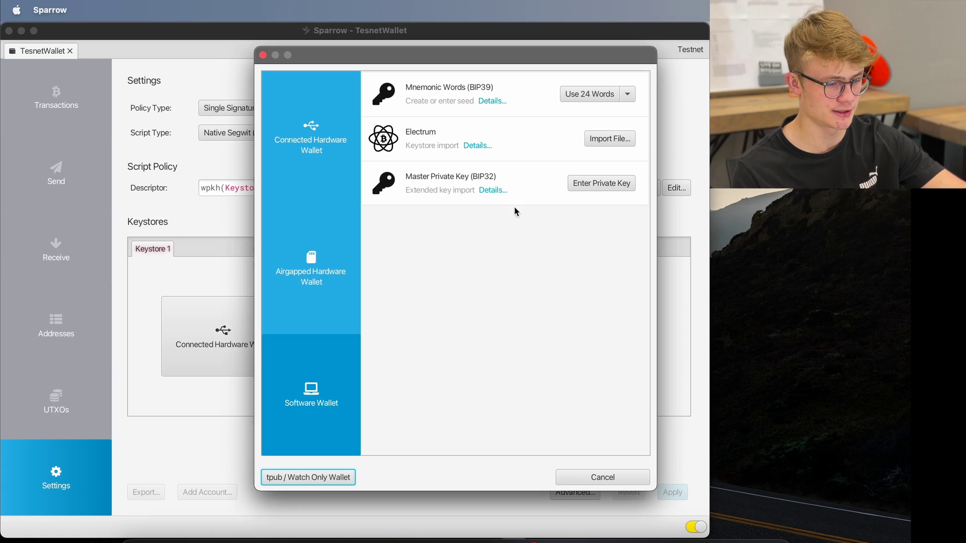
click(628, 95)
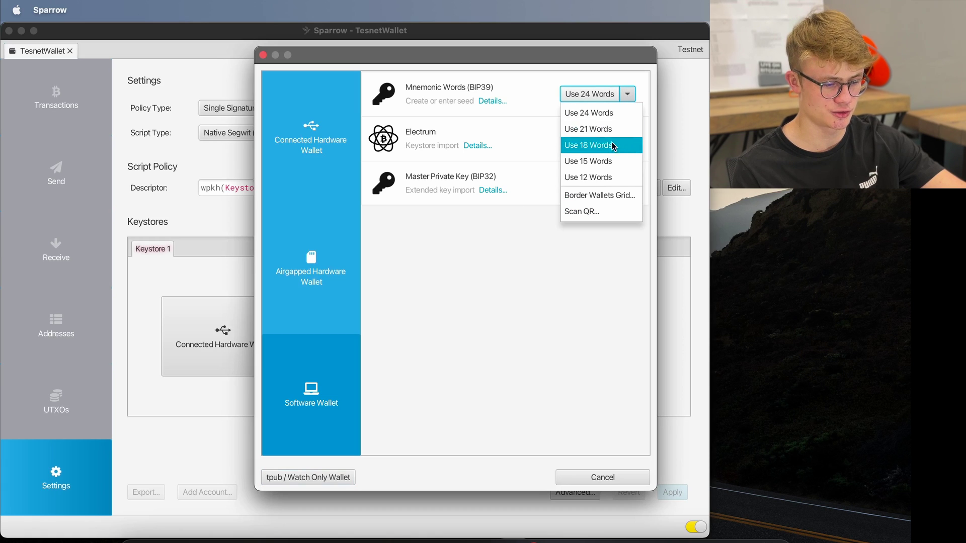
click(605, 177)
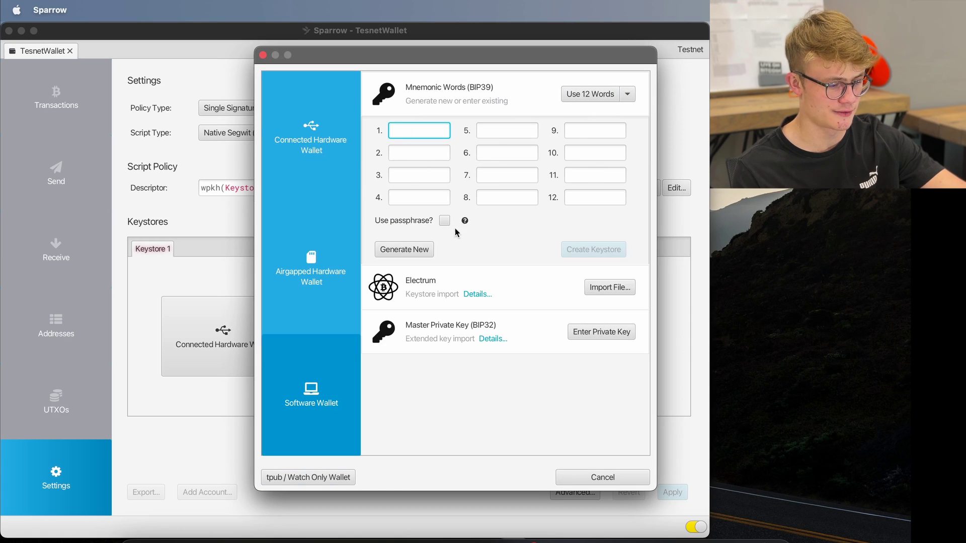
click(392, 248)
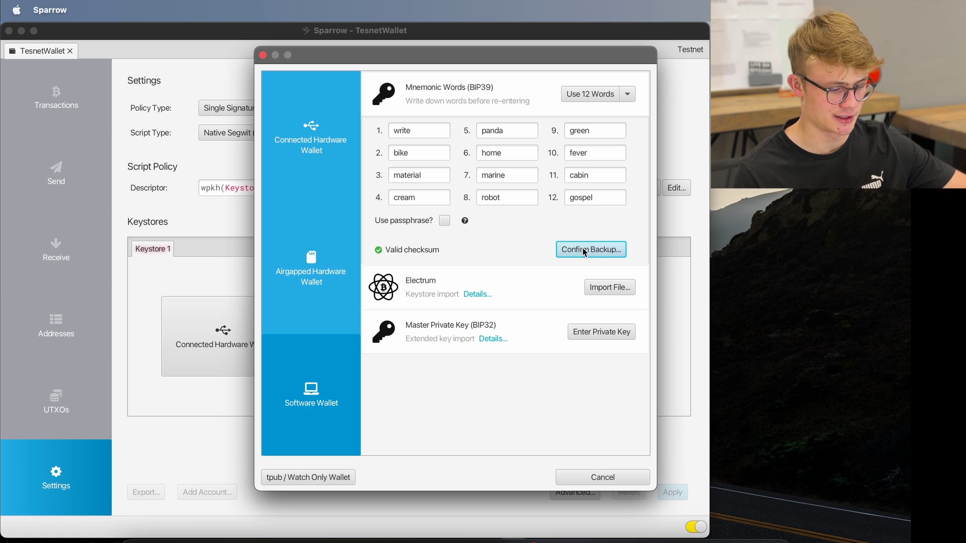
- Confirm the seed backup by re-entering the words, then create and import the keystore
click(583, 249)
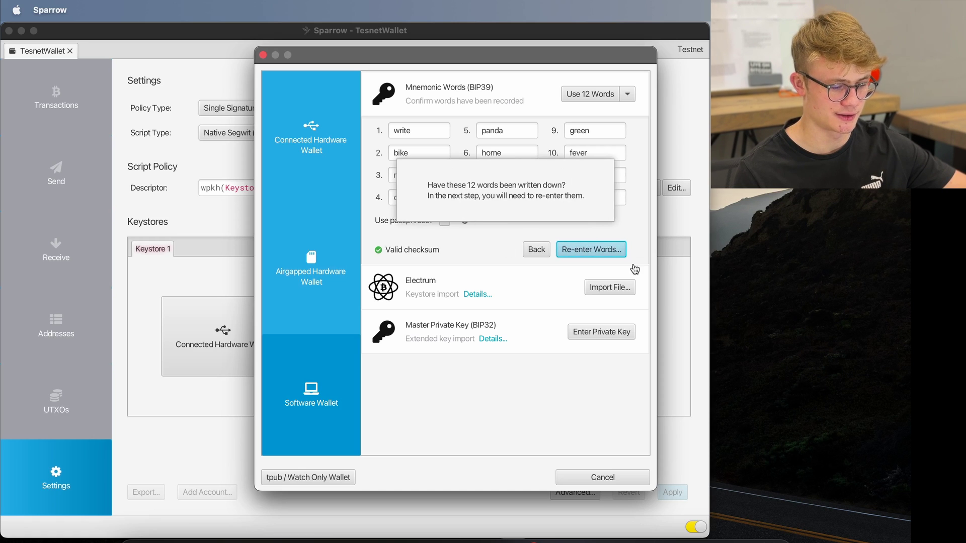
click(586, 249)
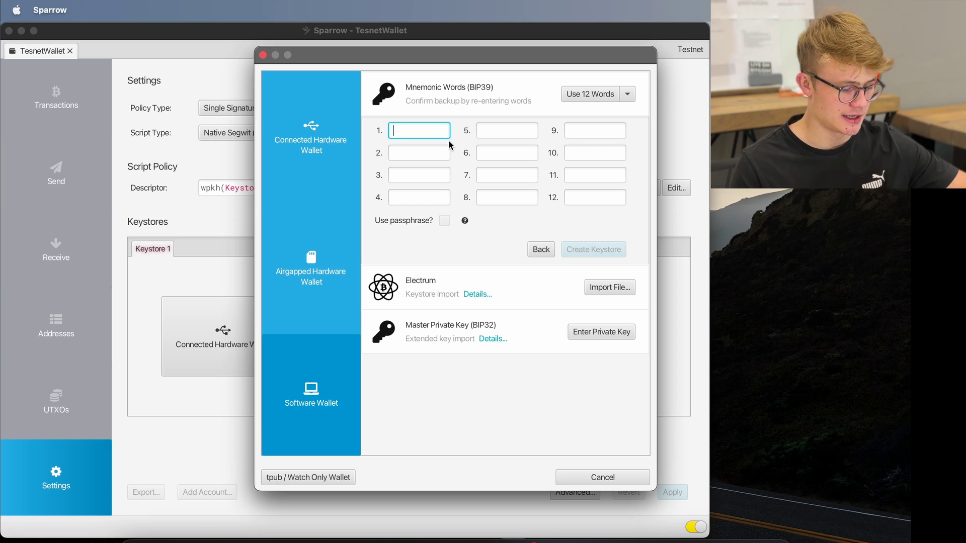
text(write)
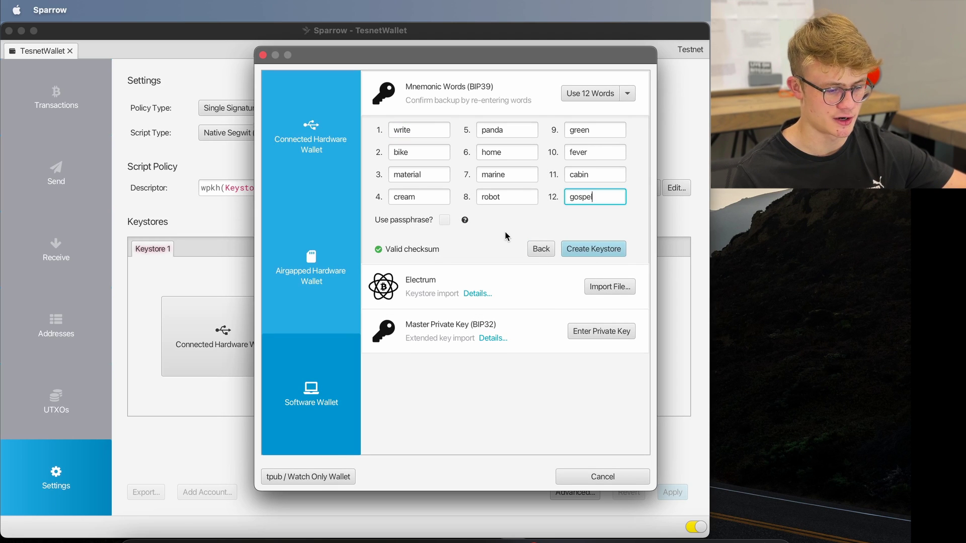
click(592, 249)
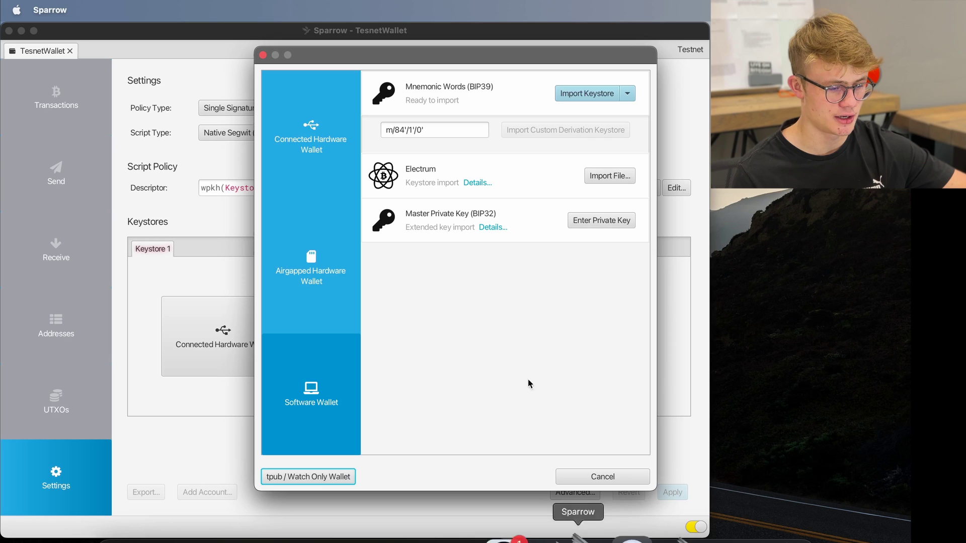
click(585, 94)
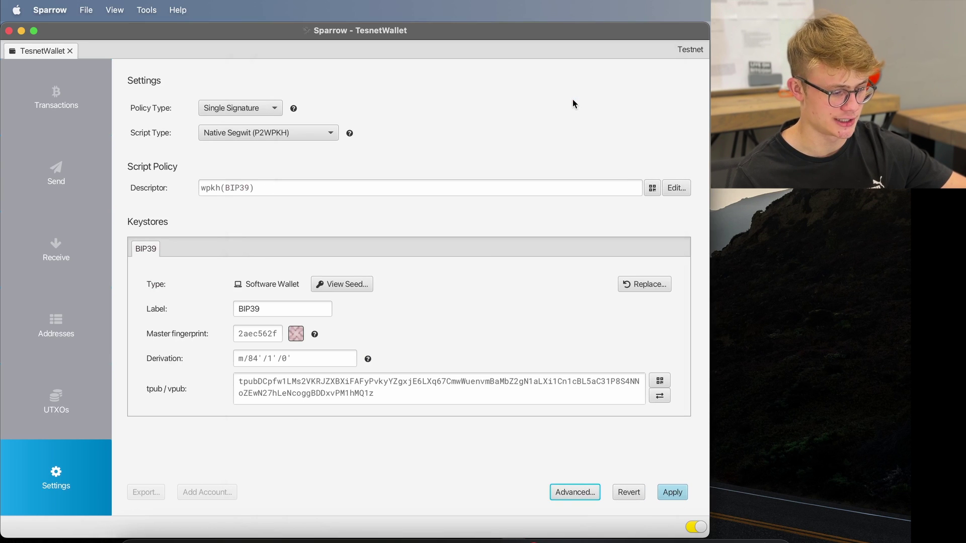
- Apply TesnetWallet's settings and save it with no password
click(676, 493)
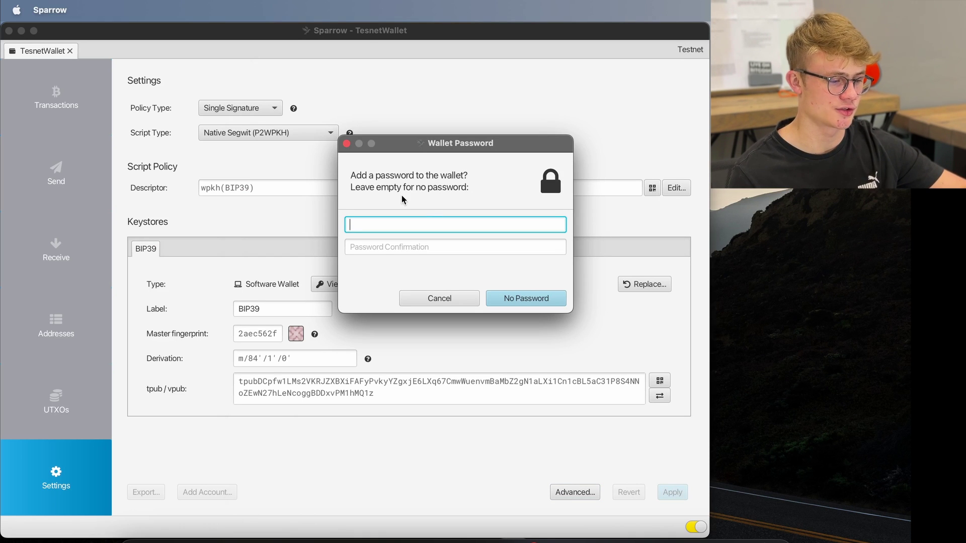
click(517, 300)
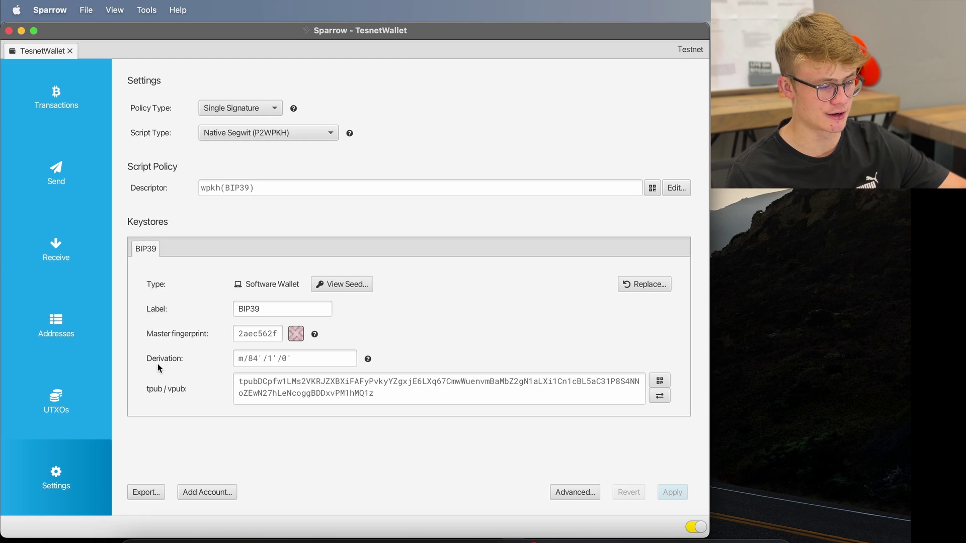
drag(248, 358, 274, 359)
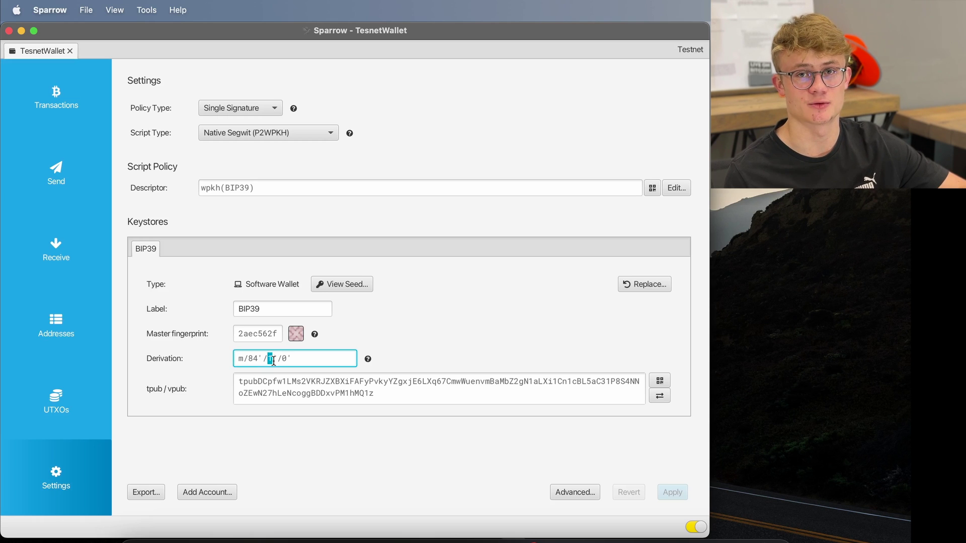
click(659, 397)
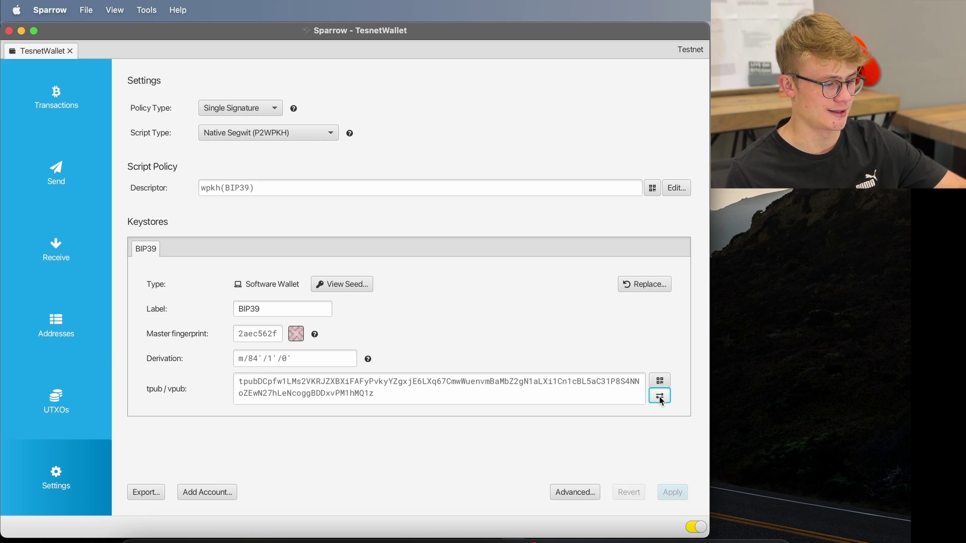
- Copy the first unused receive address (m/84'/1'/0'/0/0) from the Receive page
click(47, 318)
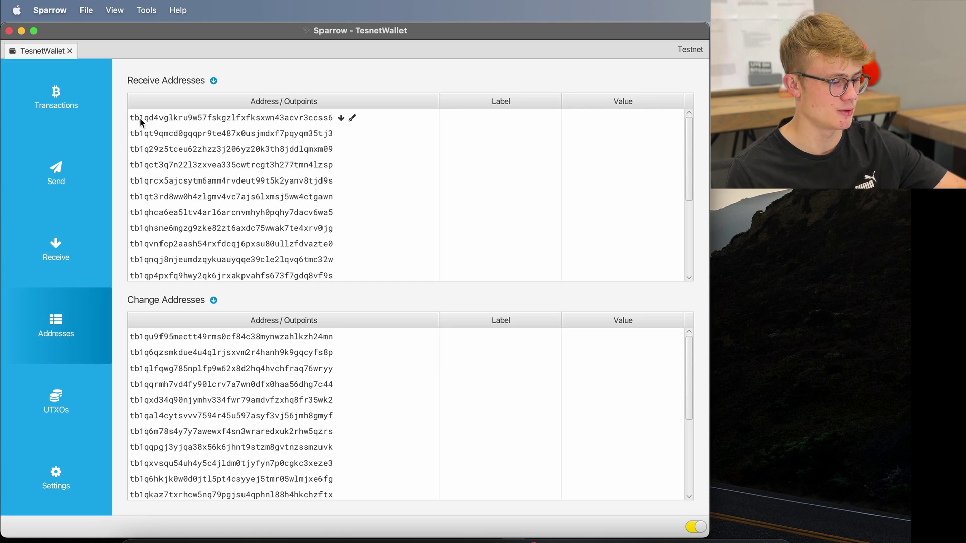
scroll(174, 145, down, 5)
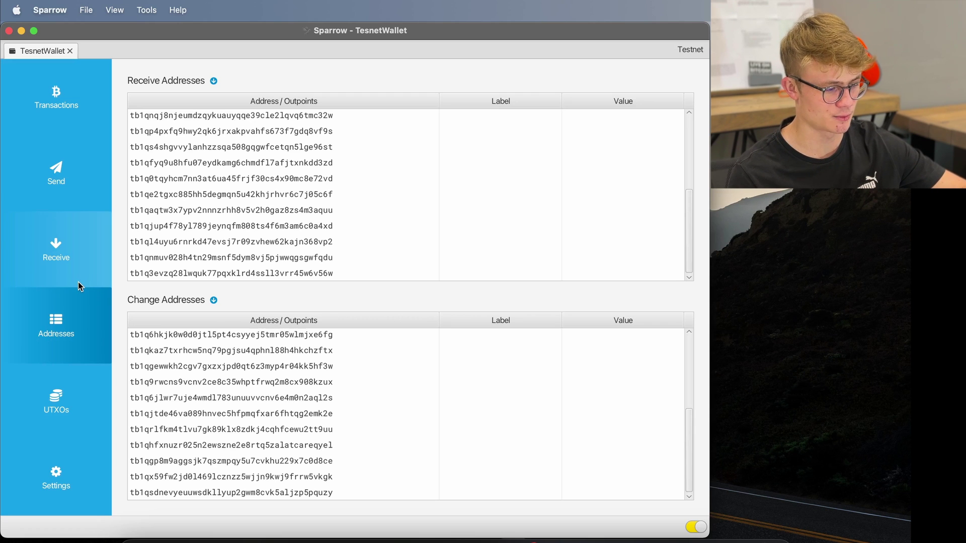
click(61, 243)
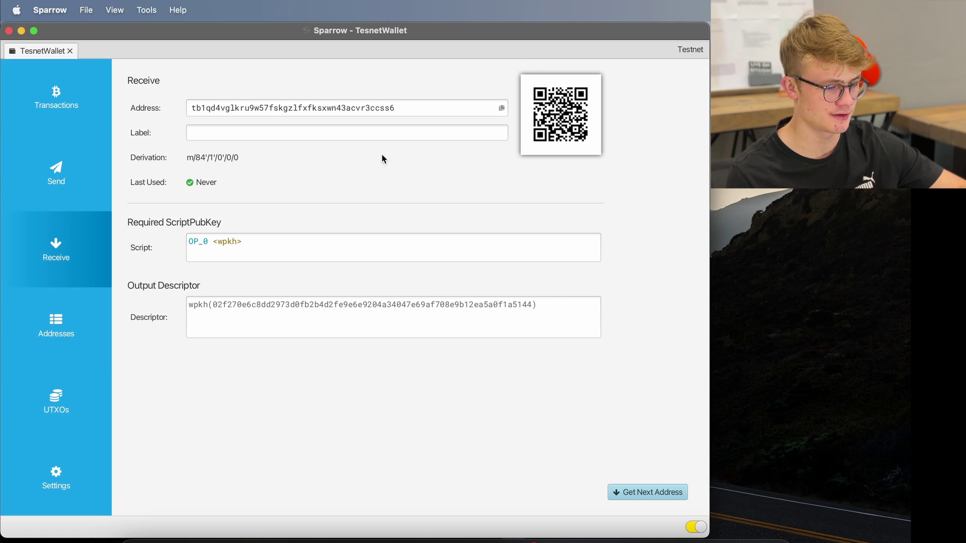
click(397, 110)
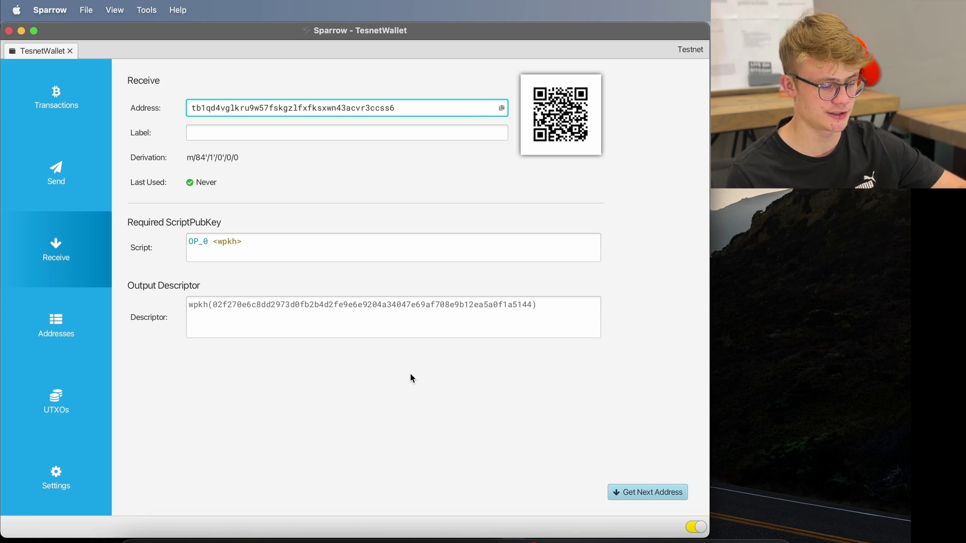
mouse_move(266, 540)
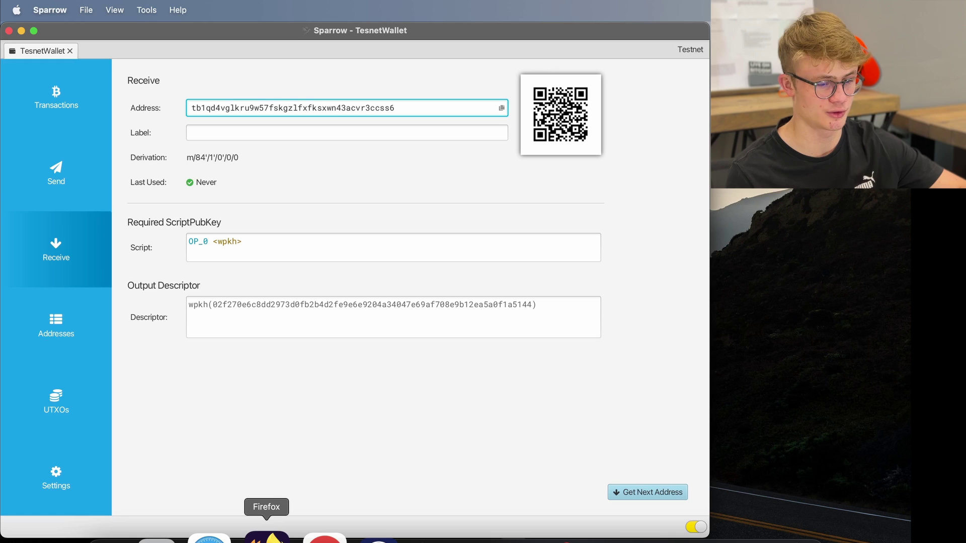
- Search Google for 'bitcoin testnet faucet' in Firefox and open testnet-faucet.com in a new tab
click(266, 538)
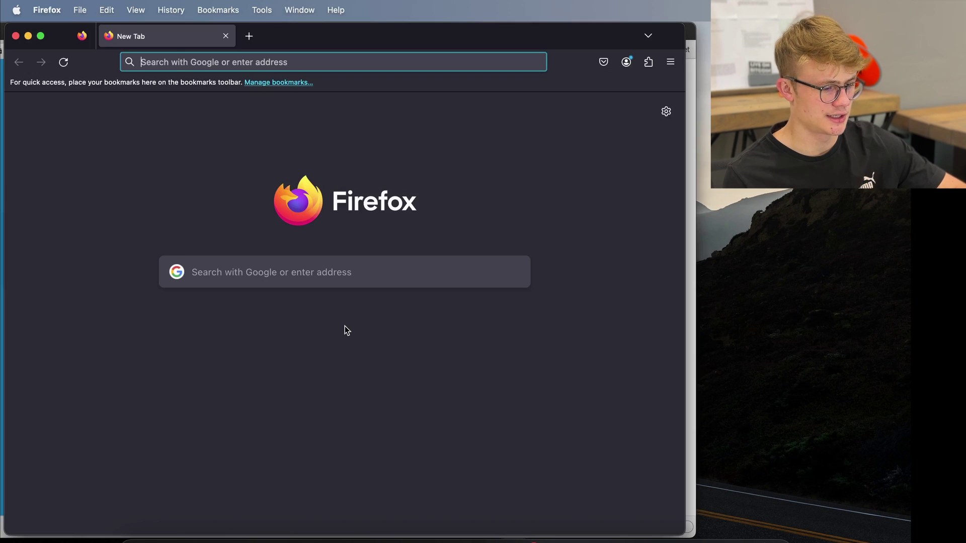
text(b)
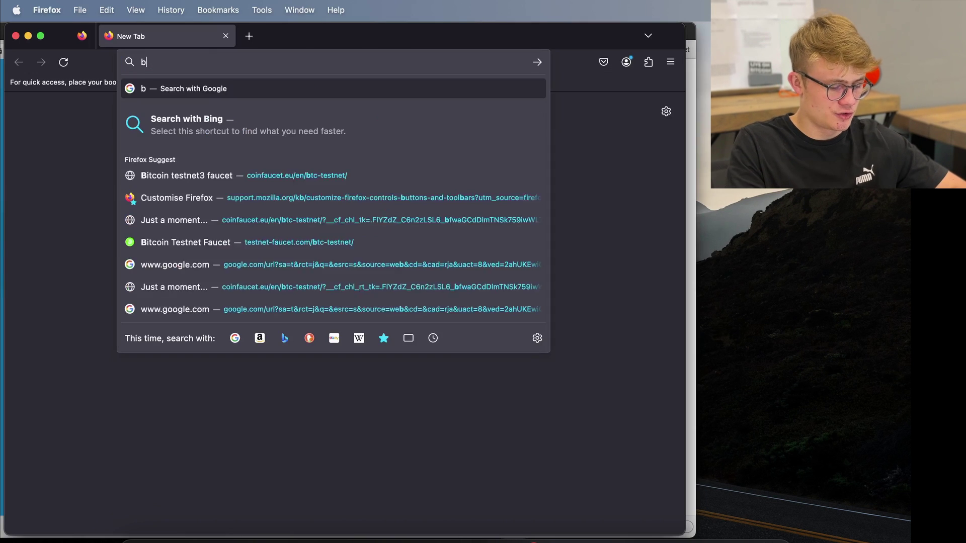
text(itcoin tesnt)
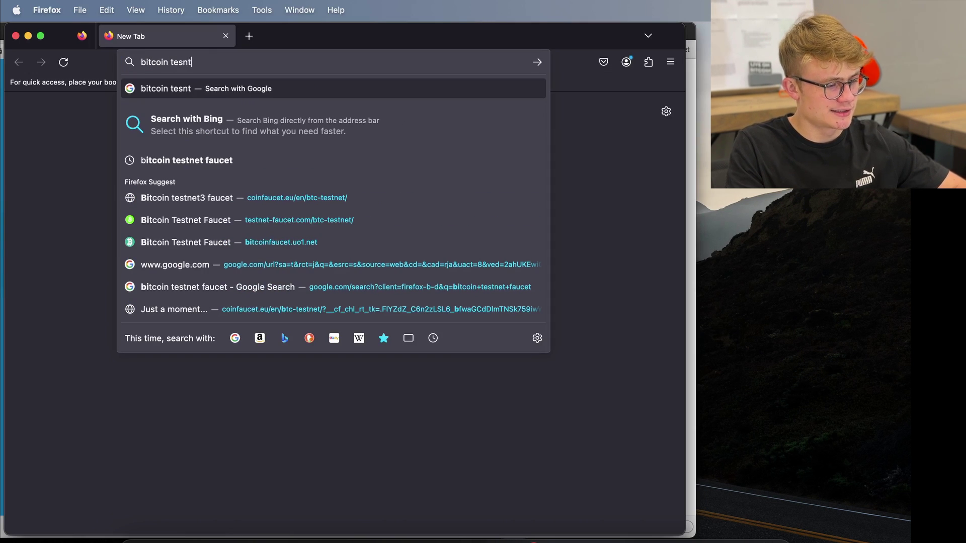
text(net faucet)
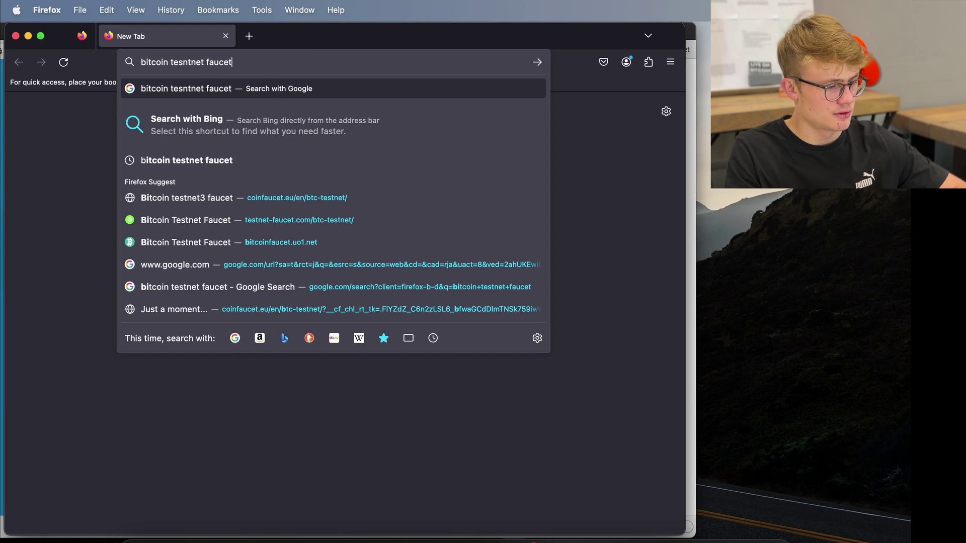
key(Return)
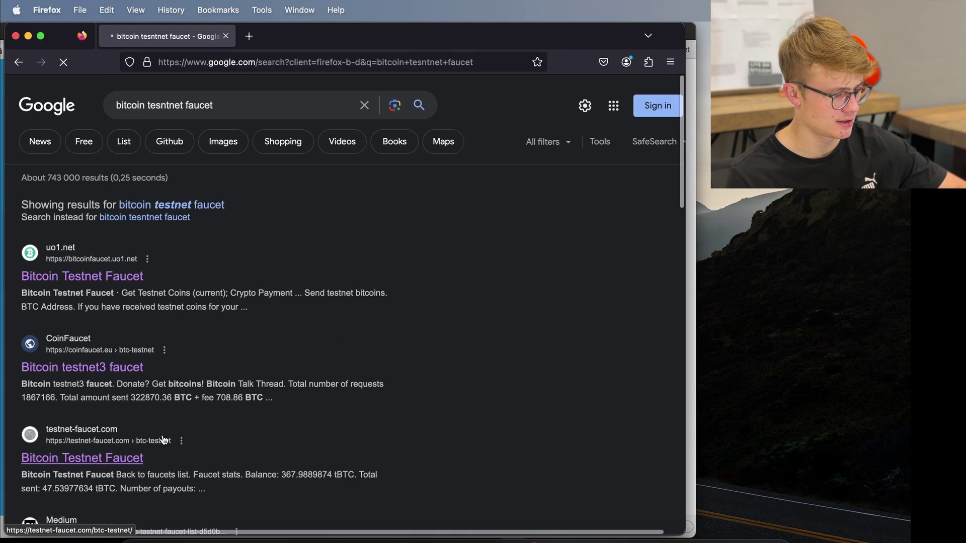
scroll(162, 440, down, 3)
scroll(163, 437, down, 3)
scroll(149, 392, up, 3)
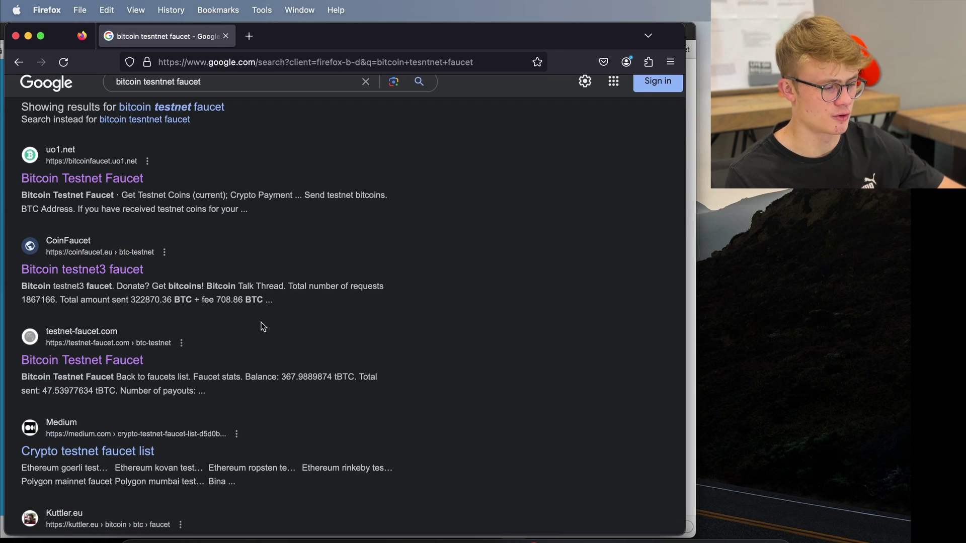
scroll(262, 326, up, 1)
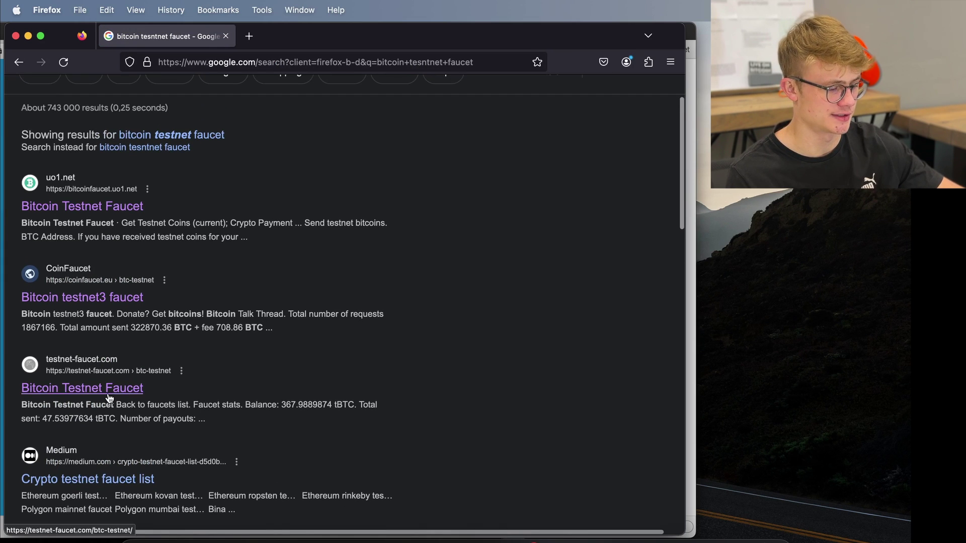
right_click(113, 390)
click(130, 395)
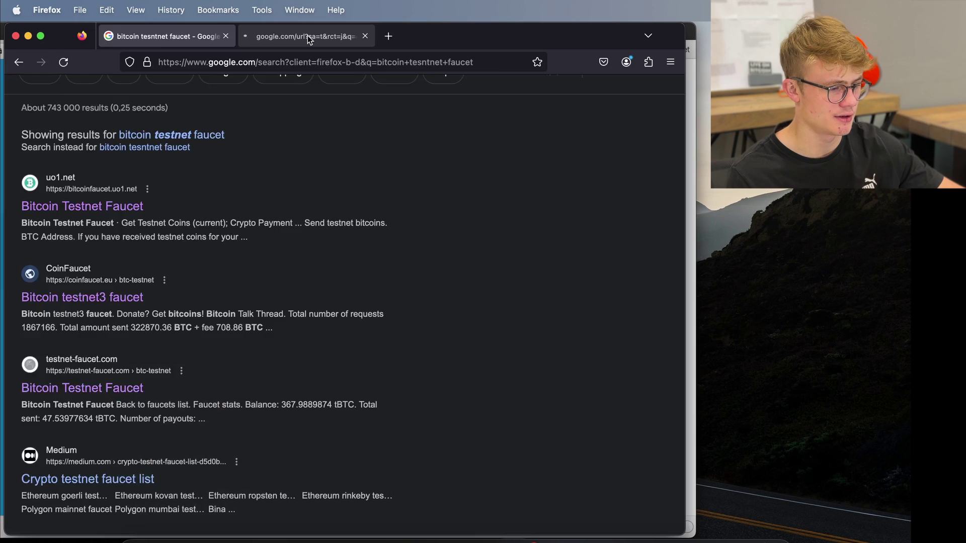
click(309, 38)
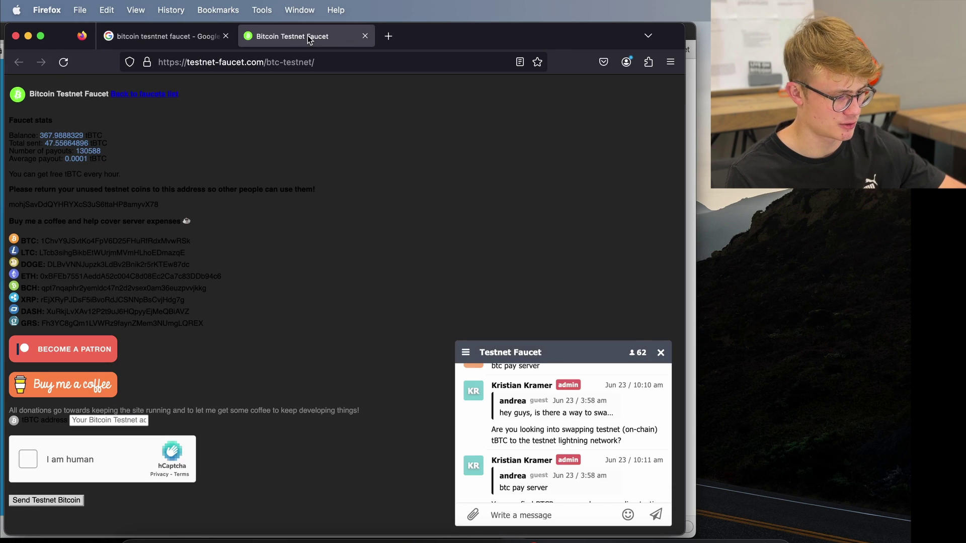
- Copy the wallet's receive address in Sparrow and return to the faucet page
click(689, 137)
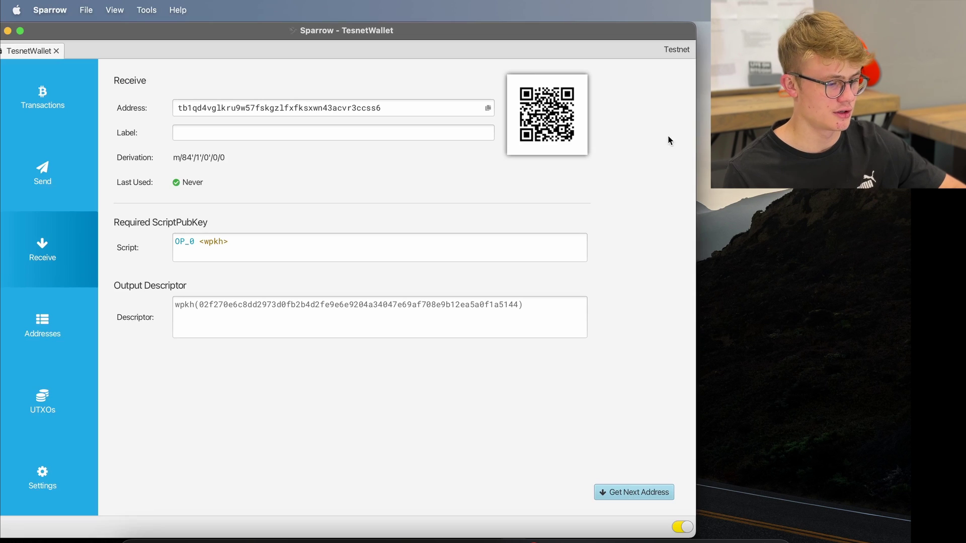
click(487, 107)
drag(268, 34, 286, 35)
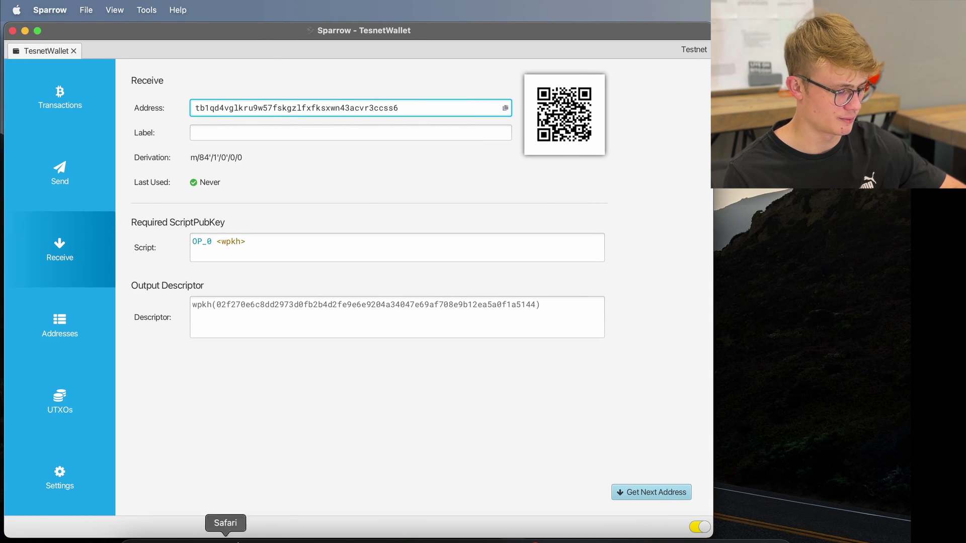
click(263, 531)
scroll(304, 286, down, 2)
scroll(305, 285, down, 1)
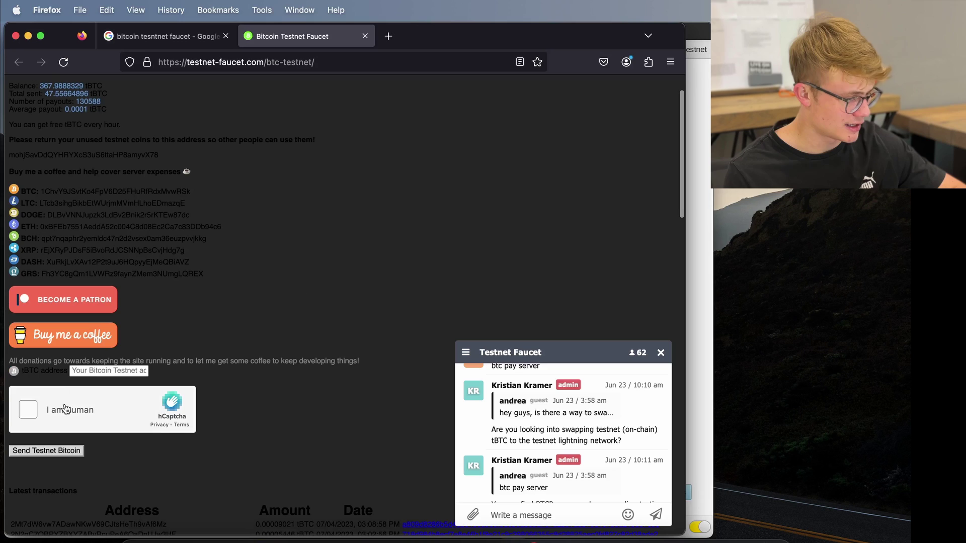
- Complete the faucet's hCaptcha image challenge
click(65, 403)
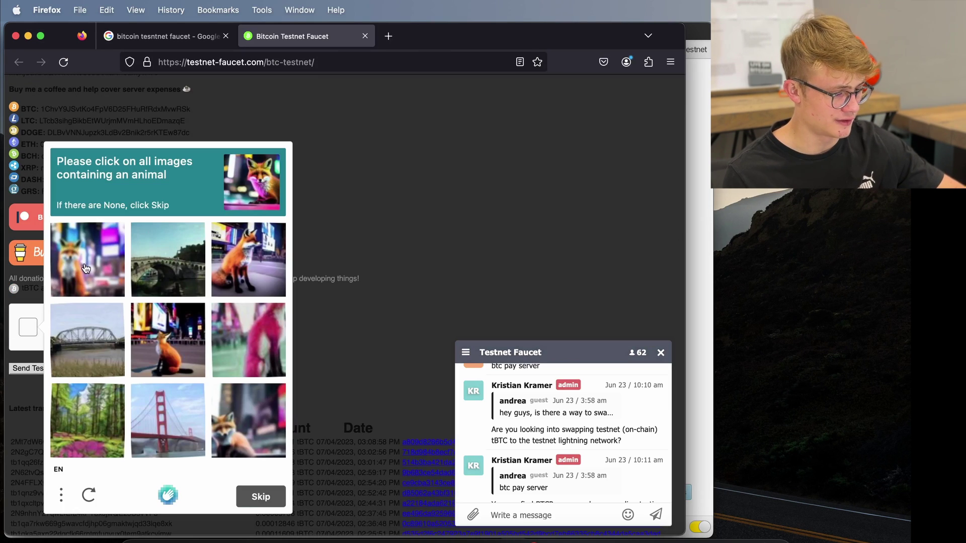
click(85, 268)
click(276, 276)
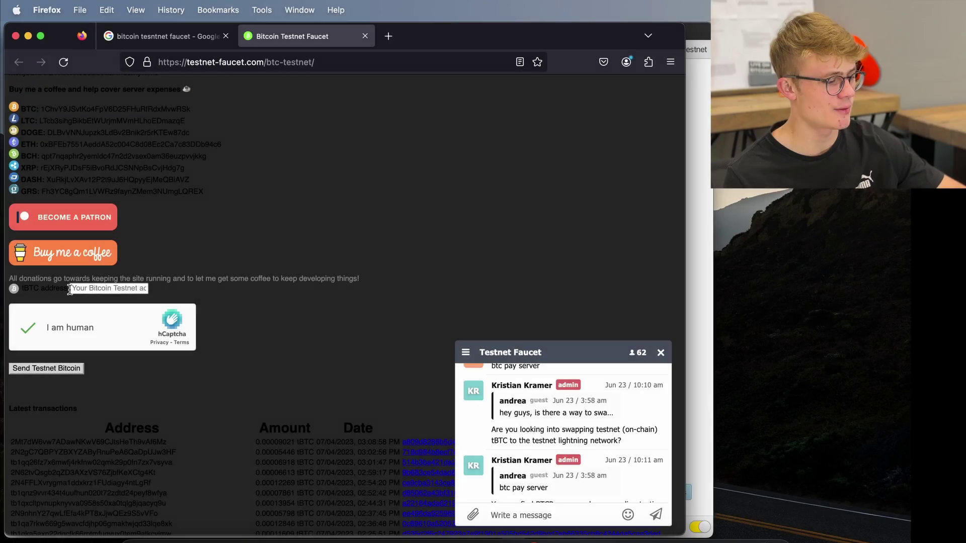
- Paste the receive address into the tBTC field and request 0.00007540 tBTC
scroll(134, 313, up, 1)
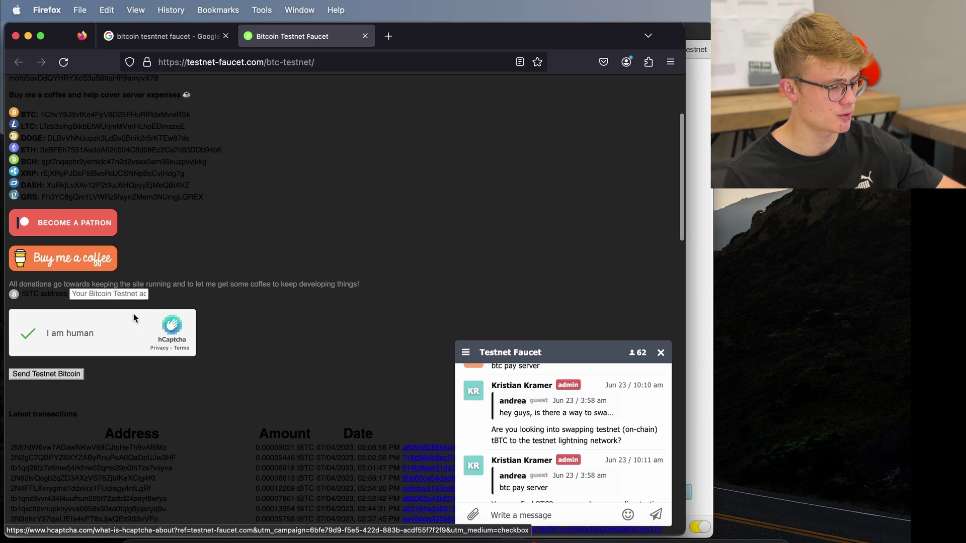
click(80, 295)
key(super+v)
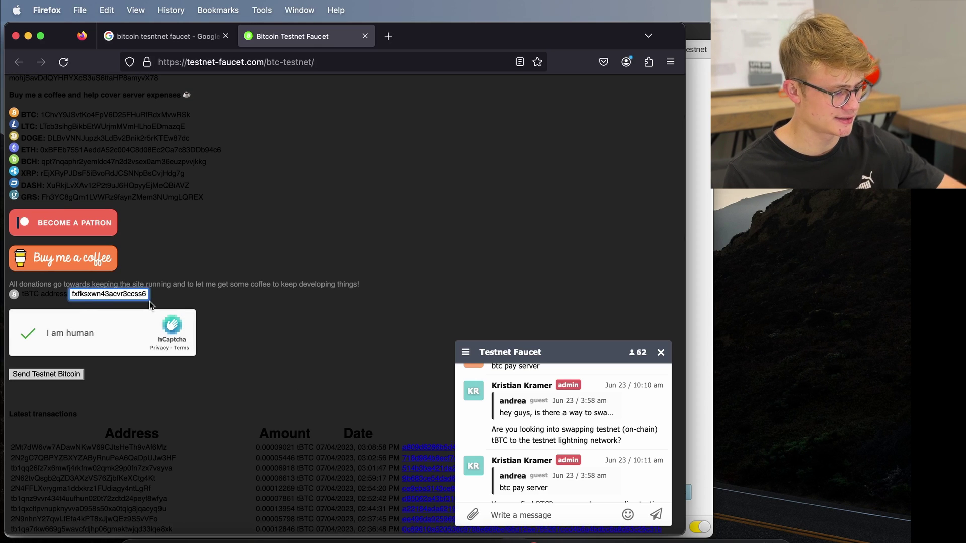
scroll(161, 427, down, 1)
click(64, 367)
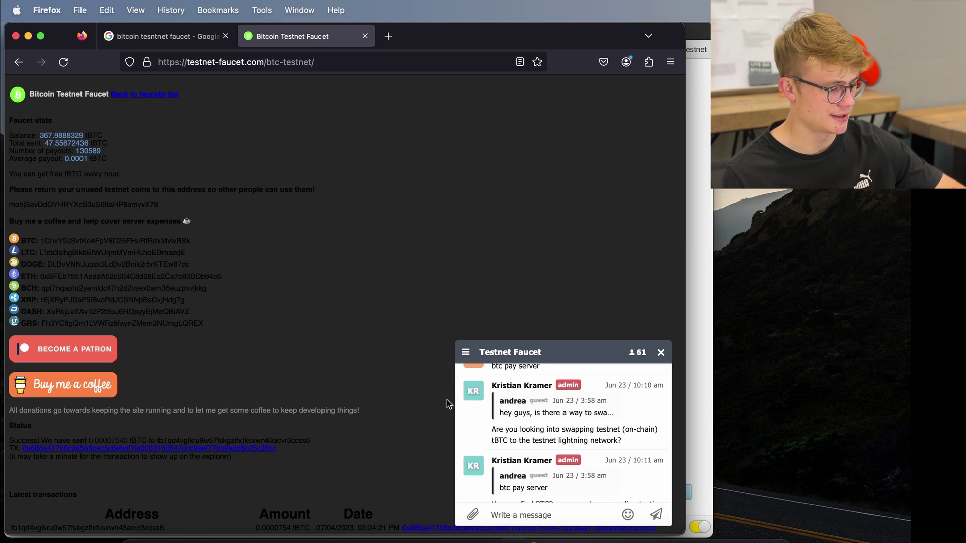
scroll(68, 404, up, 5)
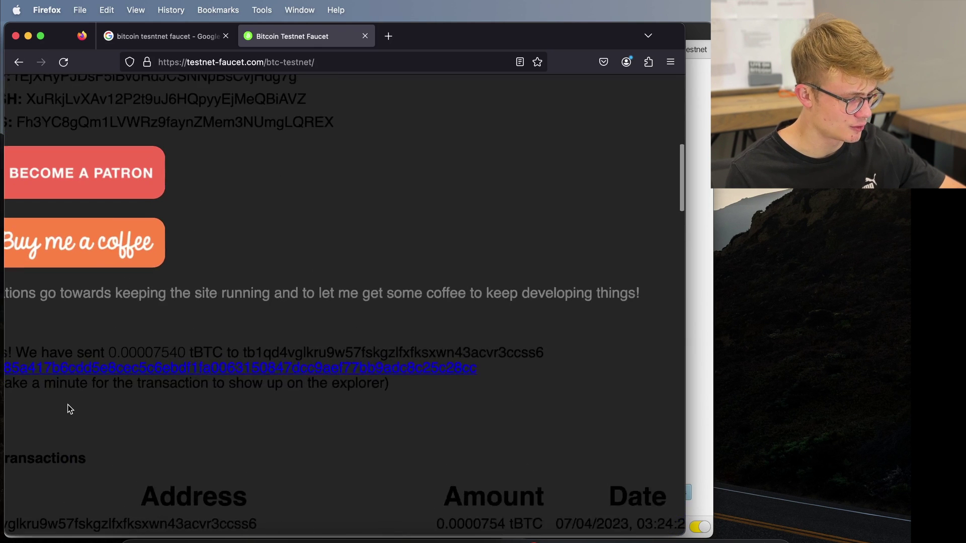
scroll(67, 405, left, 2)
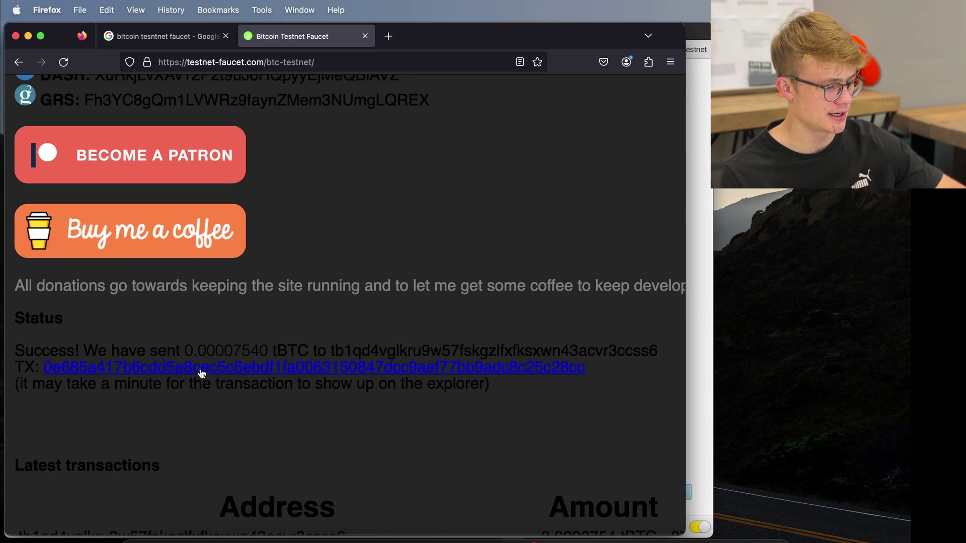
- Check the funded receive address and its 7,540-sat unspent output in Sparrow
click(704, 149)
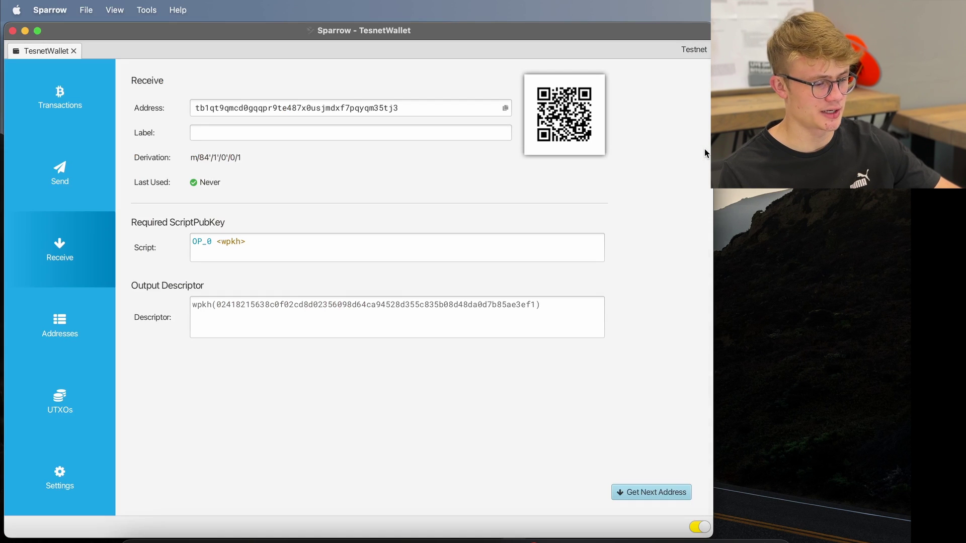
click(73, 331)
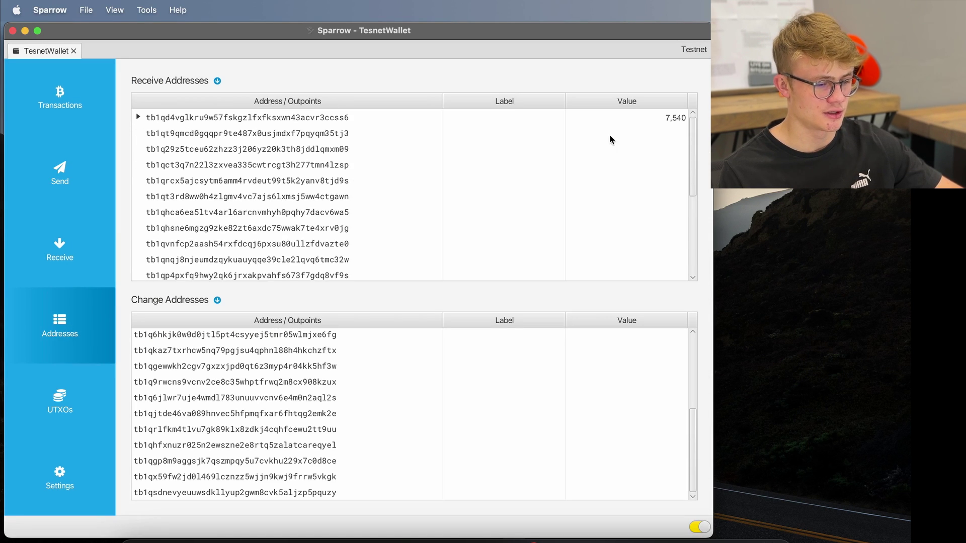
click(674, 123)
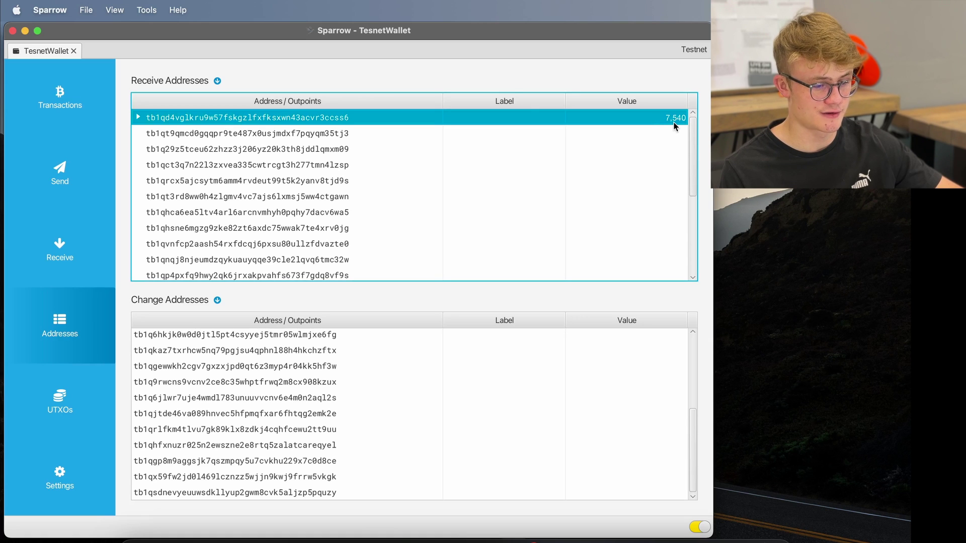
mouse_move(239, 119)
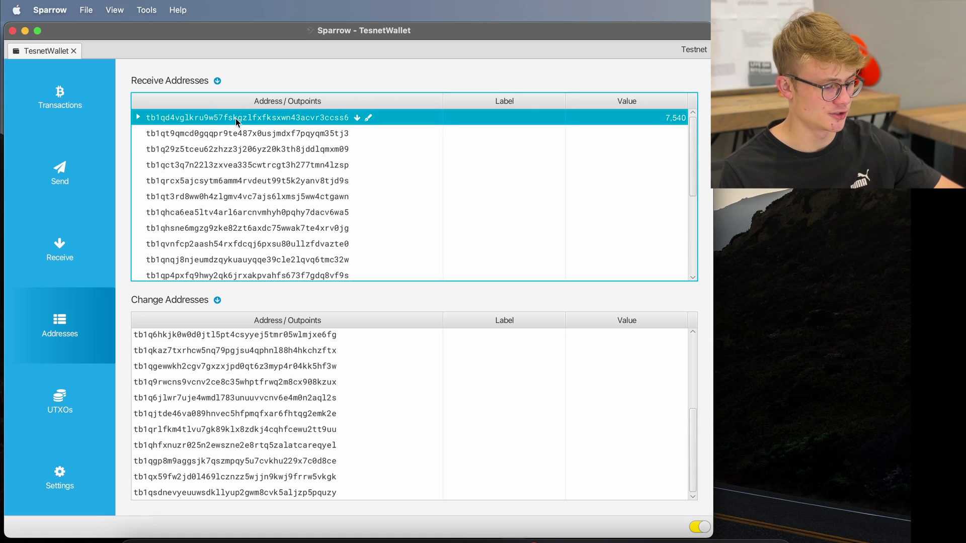
click(62, 411)
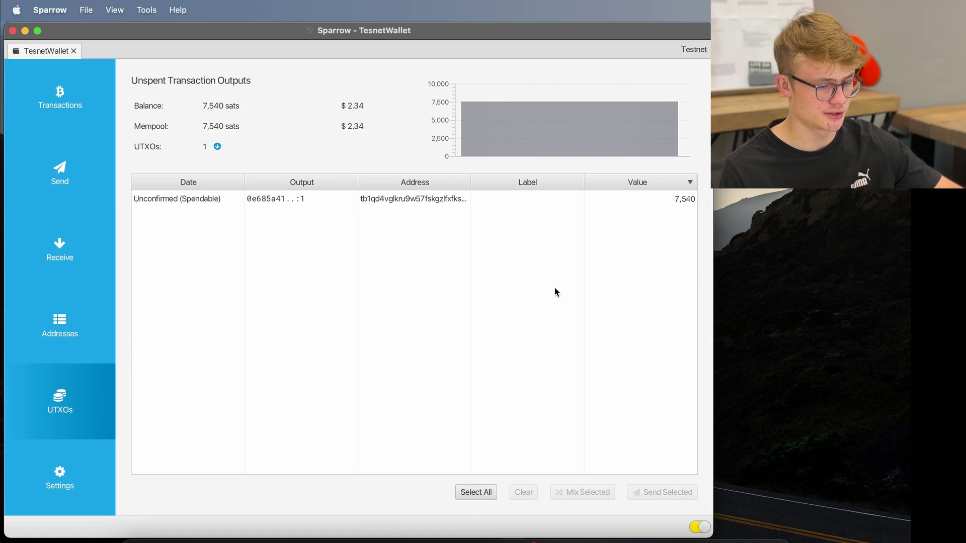
click(650, 198)
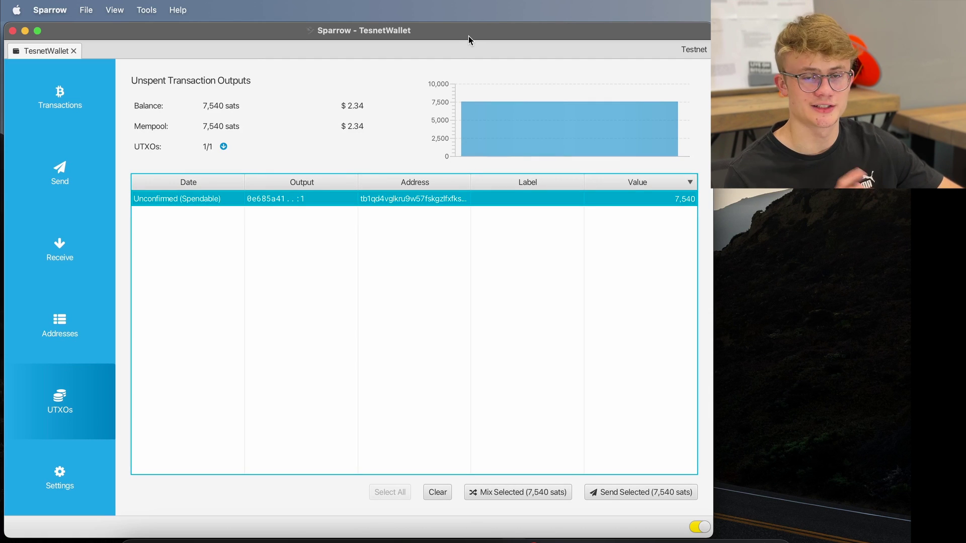
drag(469, 35, 496, 36)
- Copy the testnet-faucet.com URL and paste it as the first receive address's label
click(19, 120)
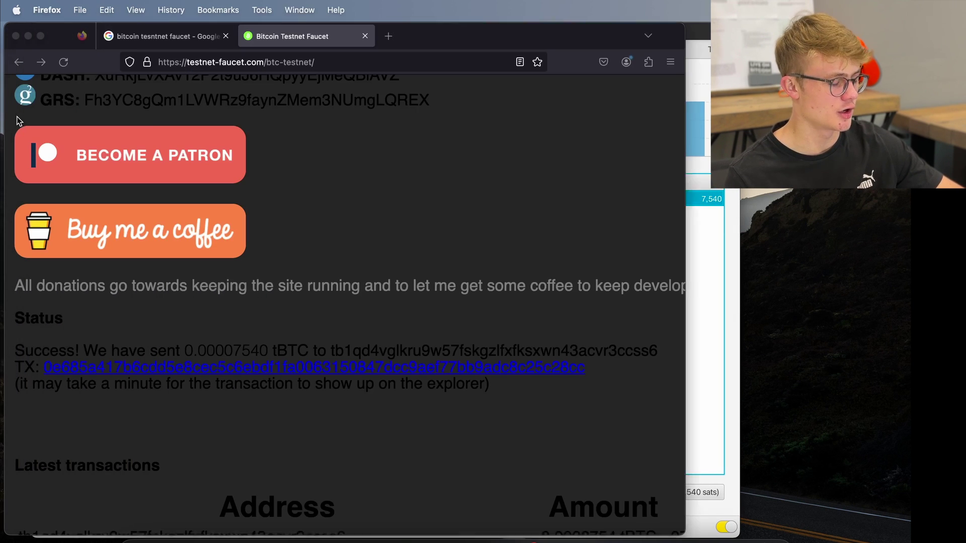
click(259, 62)
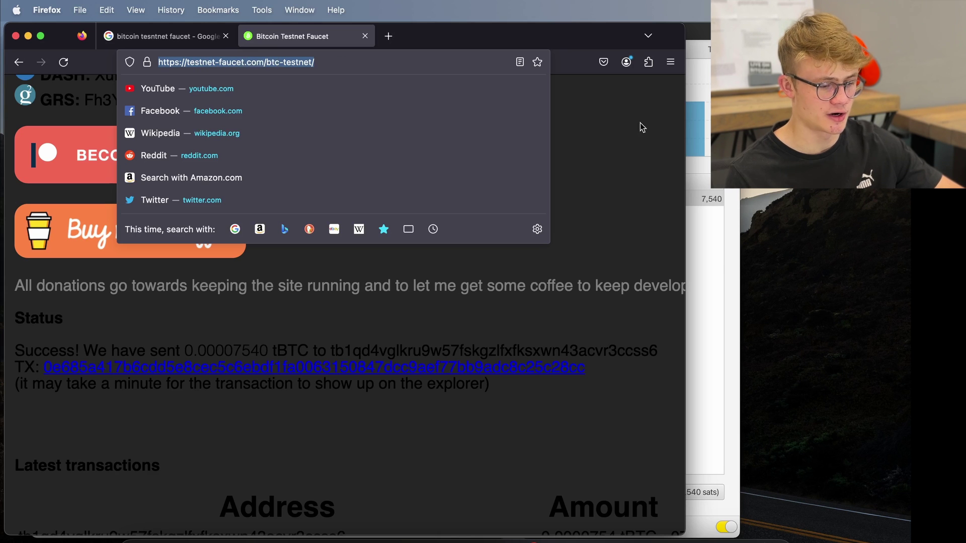
click(712, 259)
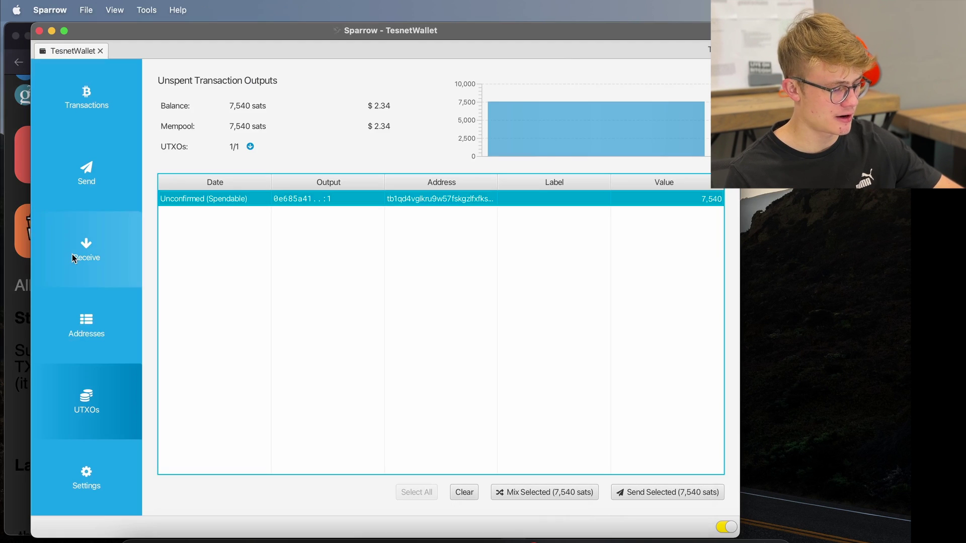
click(86, 326)
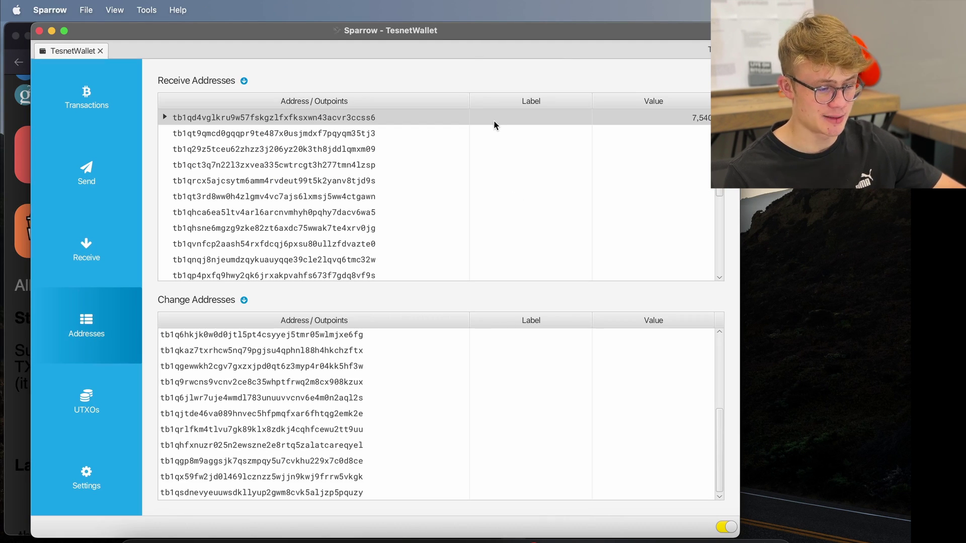
double_click(512, 116)
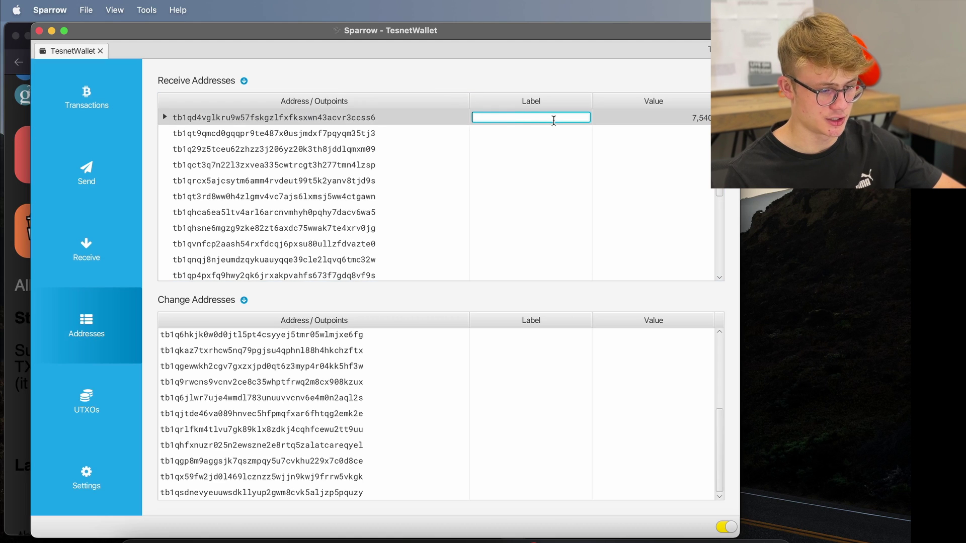
key(super+v)
key(Return)
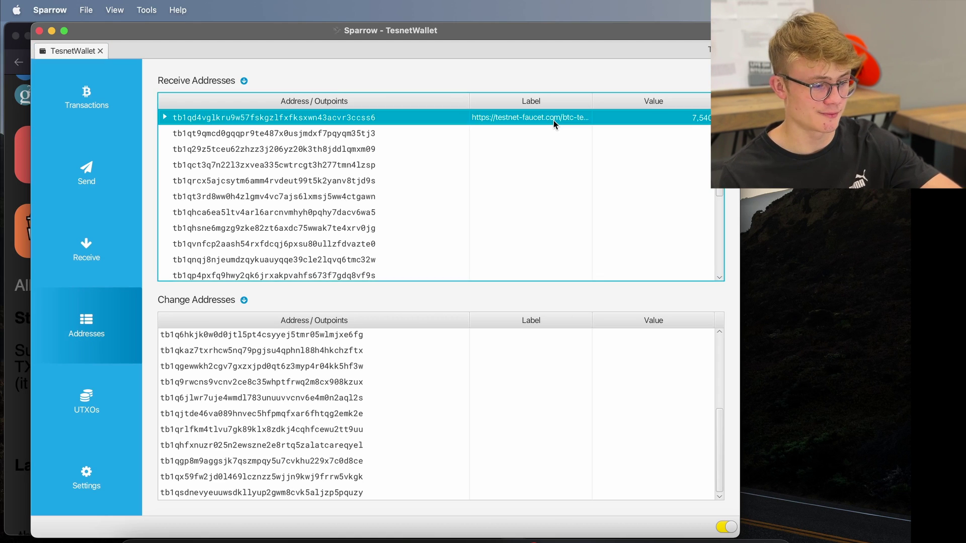
double_click(525, 118)
click(537, 134)
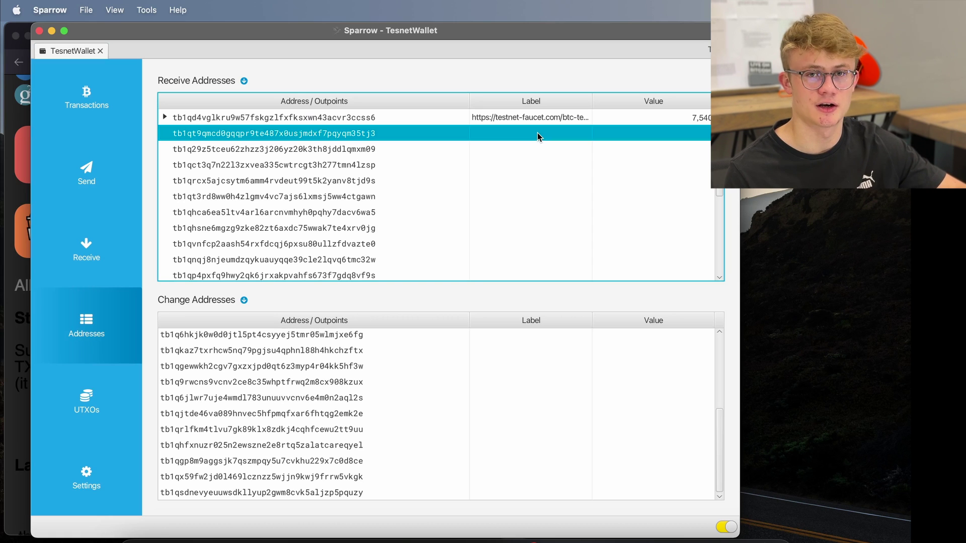
- Review the Google faucet search results, then close the Firefox window
click(6, 229)
click(161, 35)
scroll(353, 239, down, 3)
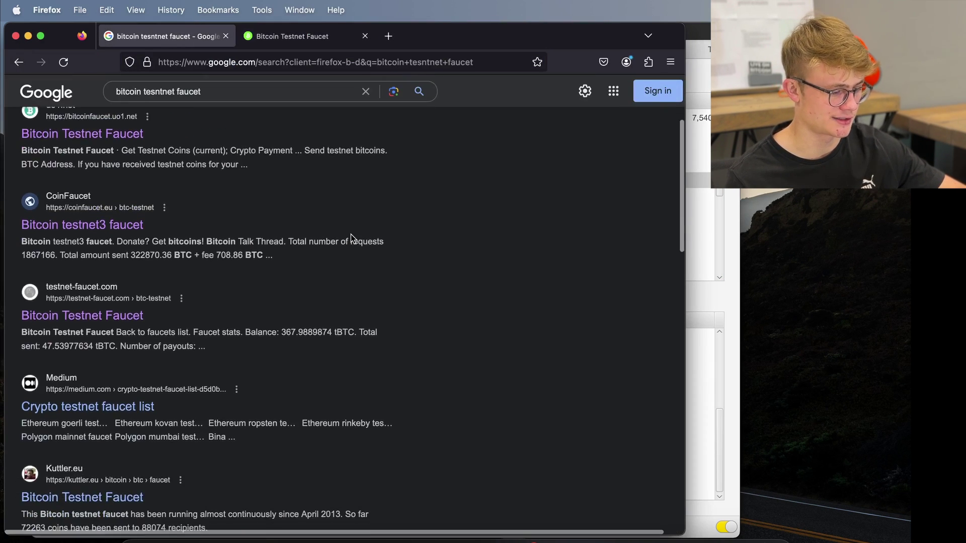
click(704, 194)
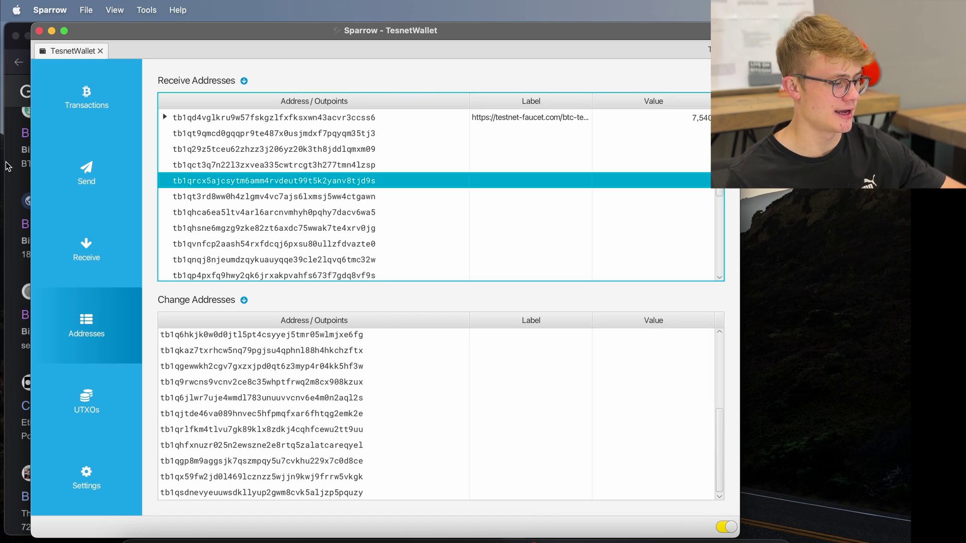
click(18, 224)
scroll(128, 221, down, 8)
scroll(128, 221, down, 2)
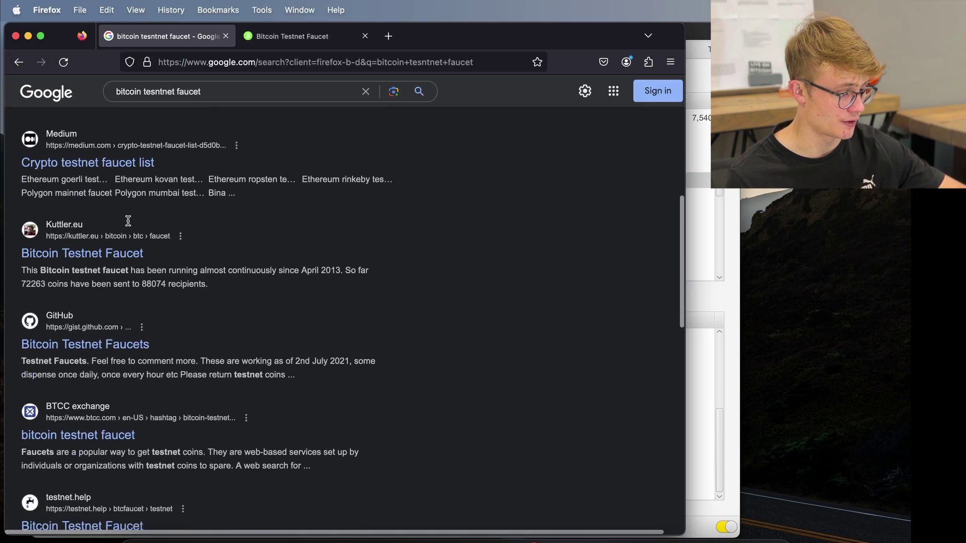
scroll(129, 224, up, 3)
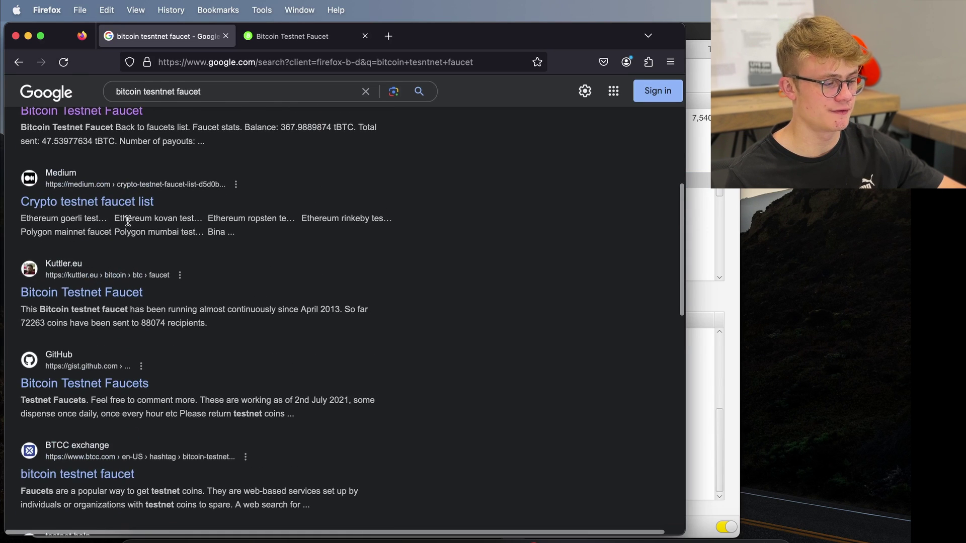
scroll(128, 221, up, 3)
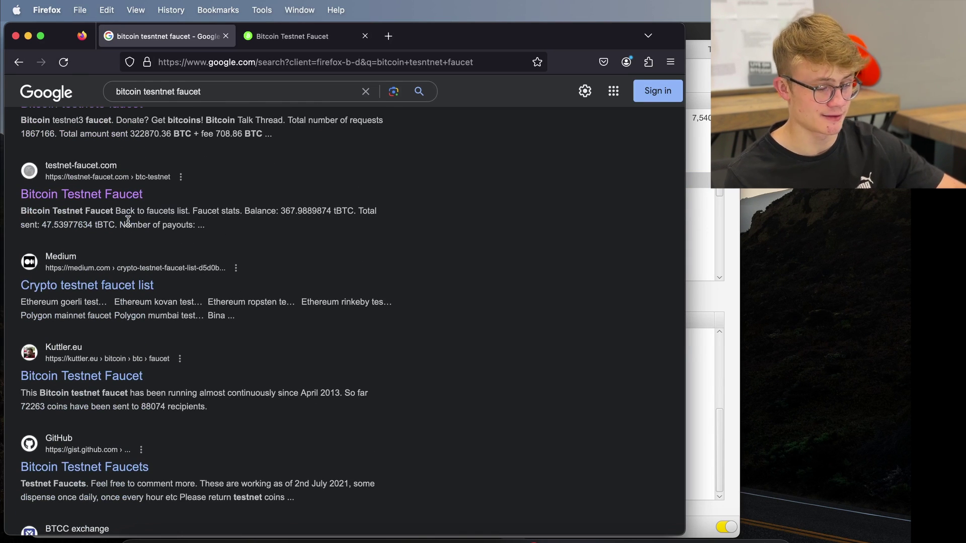
scroll(128, 222, down, 2)
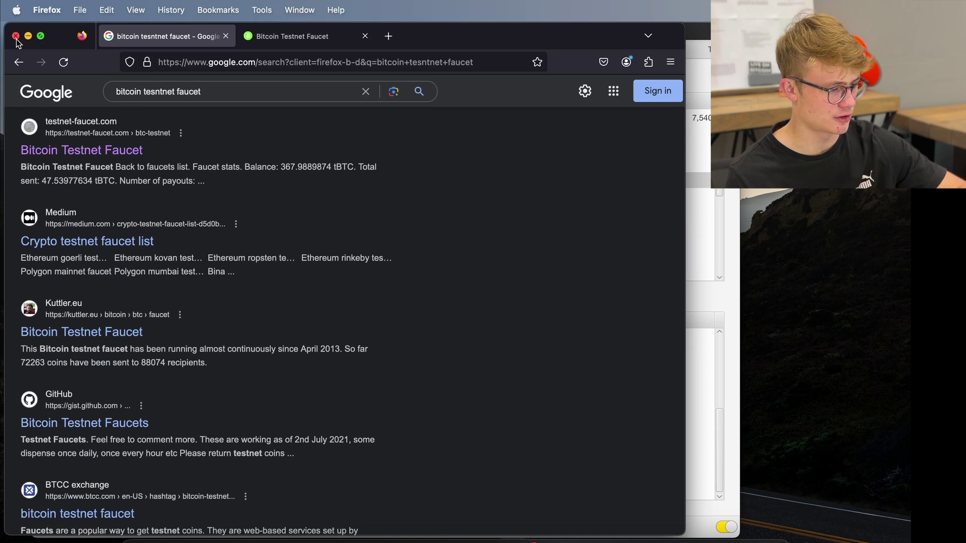
click(16, 36)
- Copy the second receive address, which then receives 158,946 sats under the label 'testnet vid'
click(309, 38)
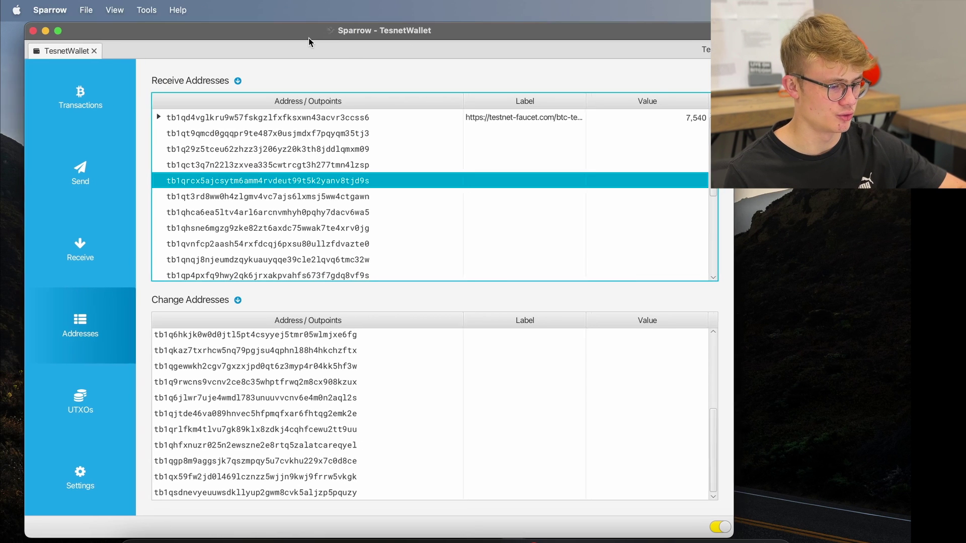
drag(308, 38, 306, 37)
click(291, 135)
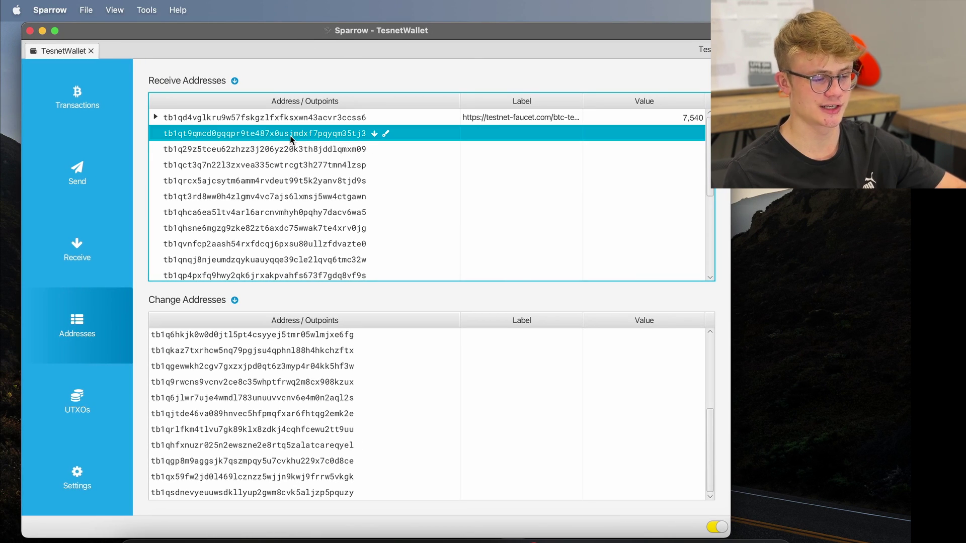
right_click(291, 138)
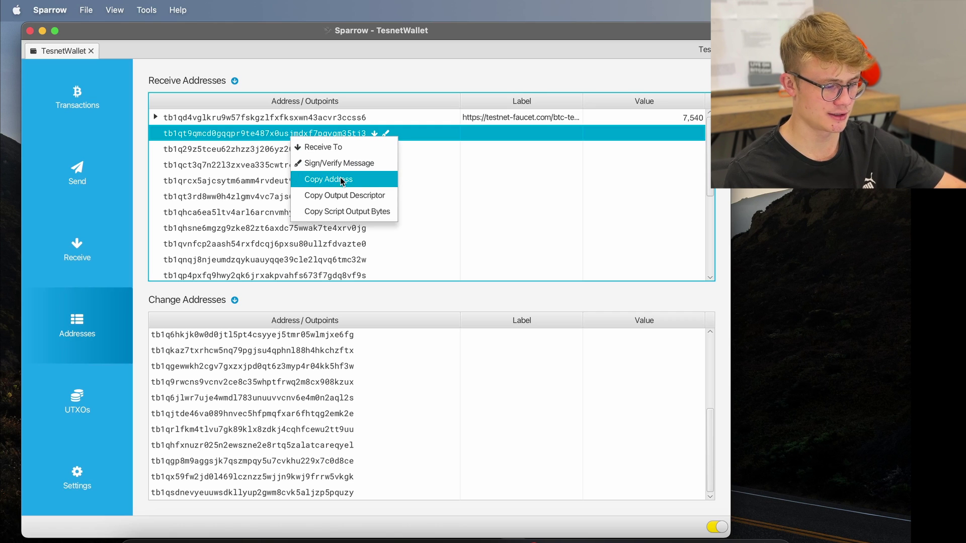
click(340, 177)
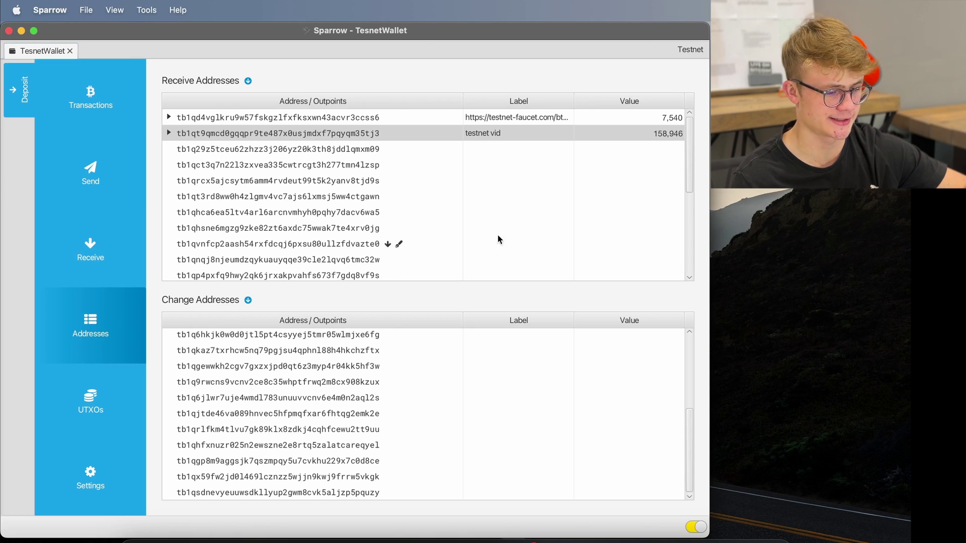
click(376, 133)
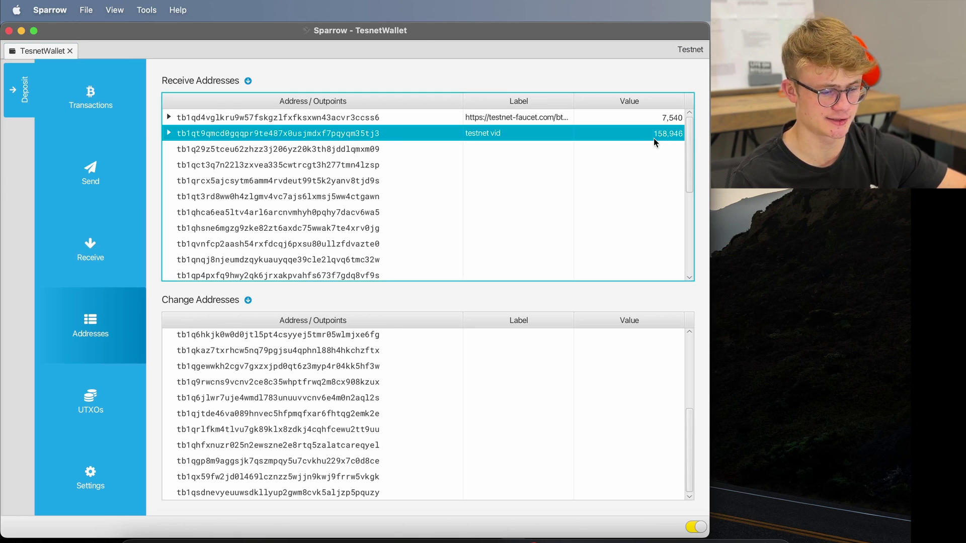
mouse_move(660, 140)
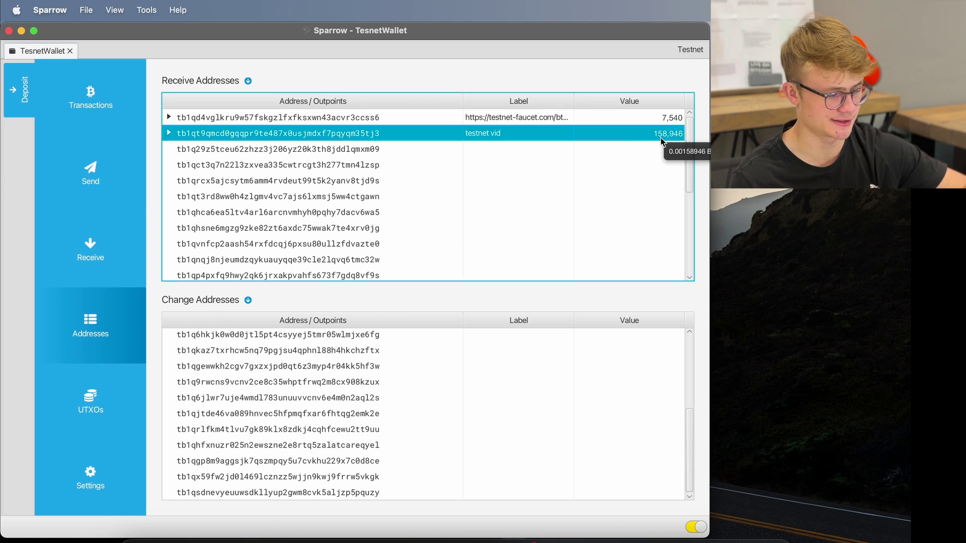
- In the UTXOs view, clear the selection and wait for both outputs to confirm, totalling 166,486 sats
click(86, 429)
click(447, 222)
click(433, 492)
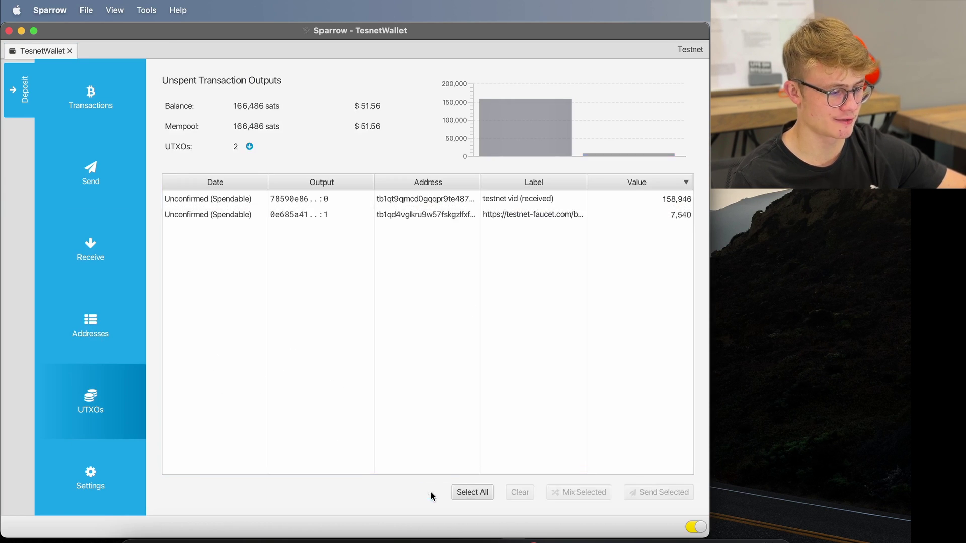
mouse_move(329, 219)
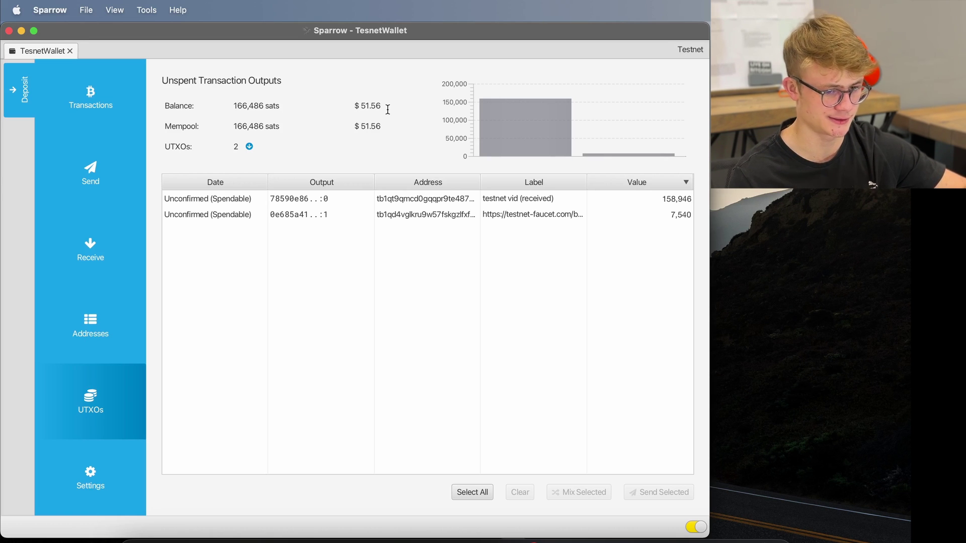
click(418, 321)
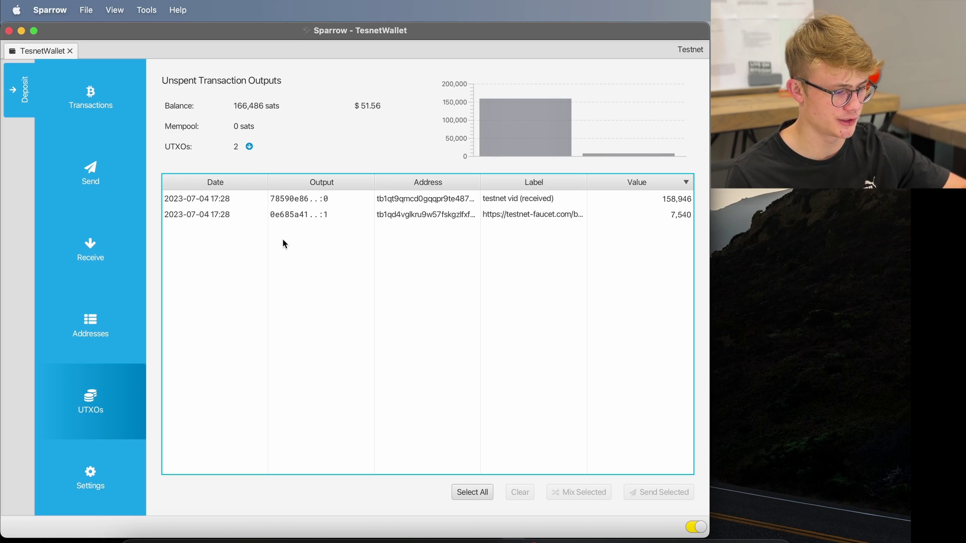
- Copy the third receive address to use as the spend destination
click(92, 327)
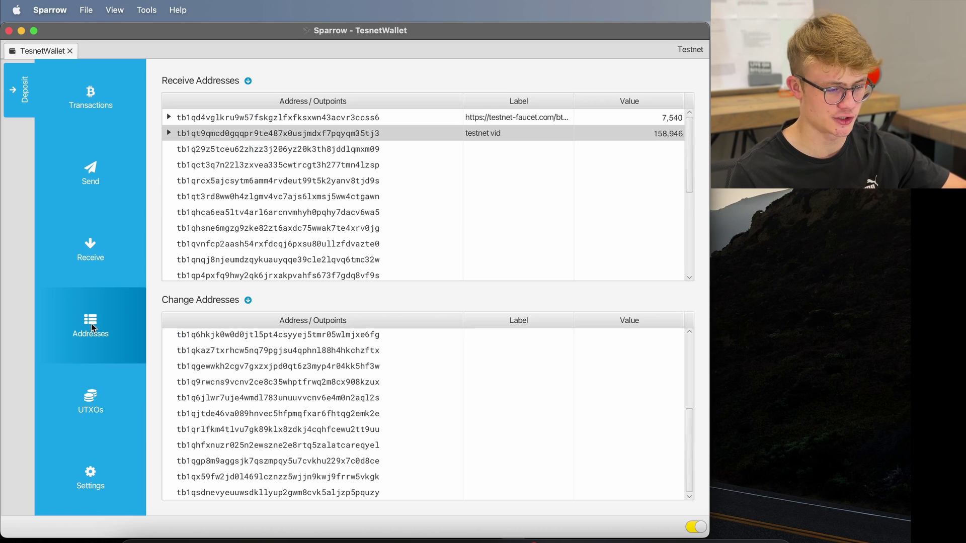
click(327, 150)
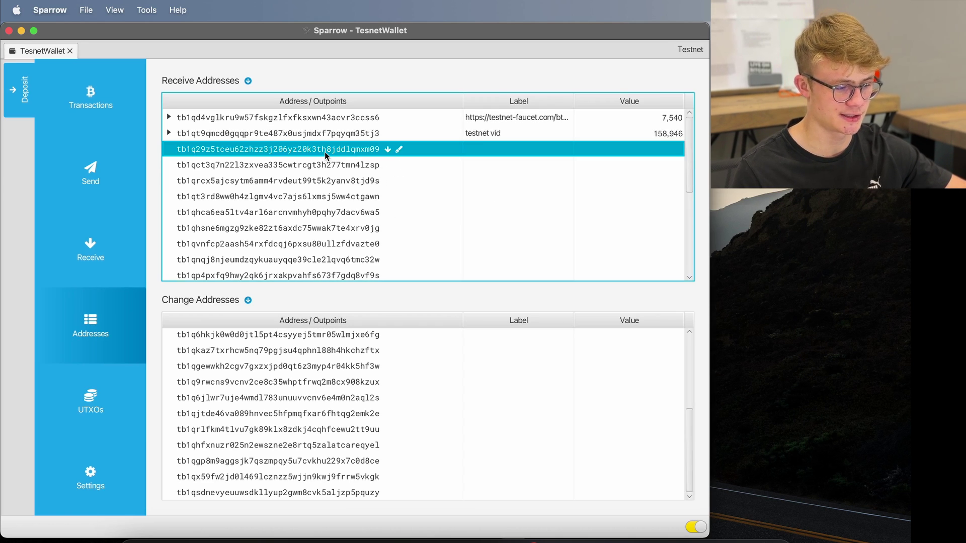
right_click(327, 153)
click(400, 195)
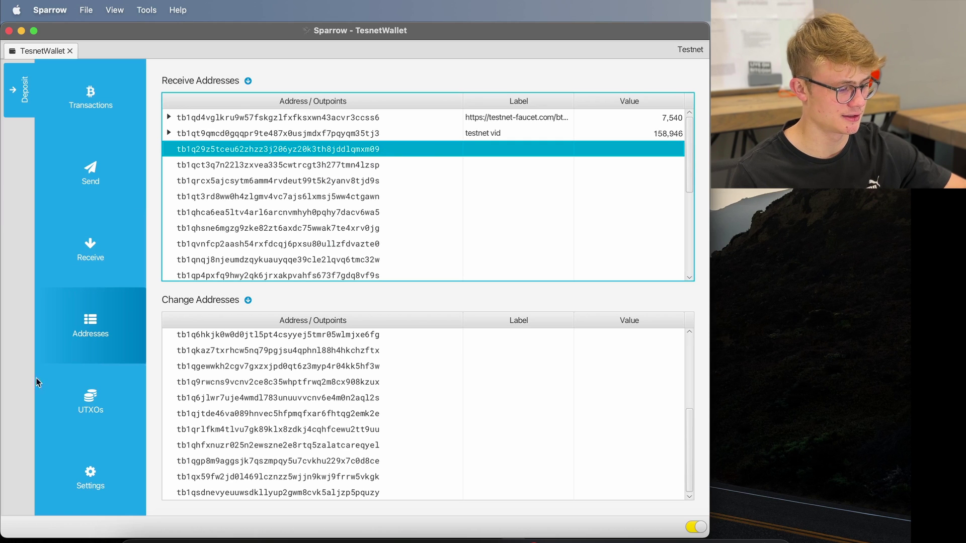
click(90, 400)
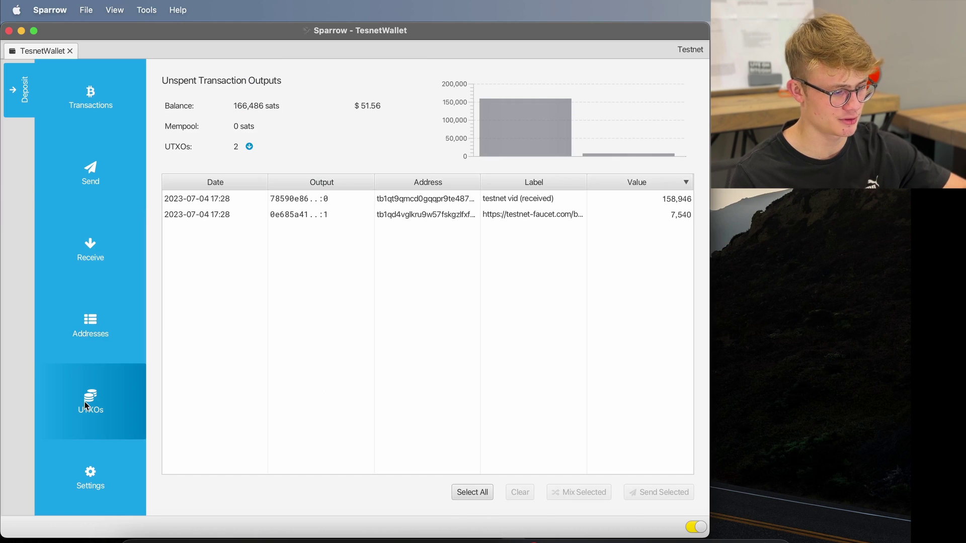
- Start a payment to the copied address with the label 'Test Spend'
click(88, 193)
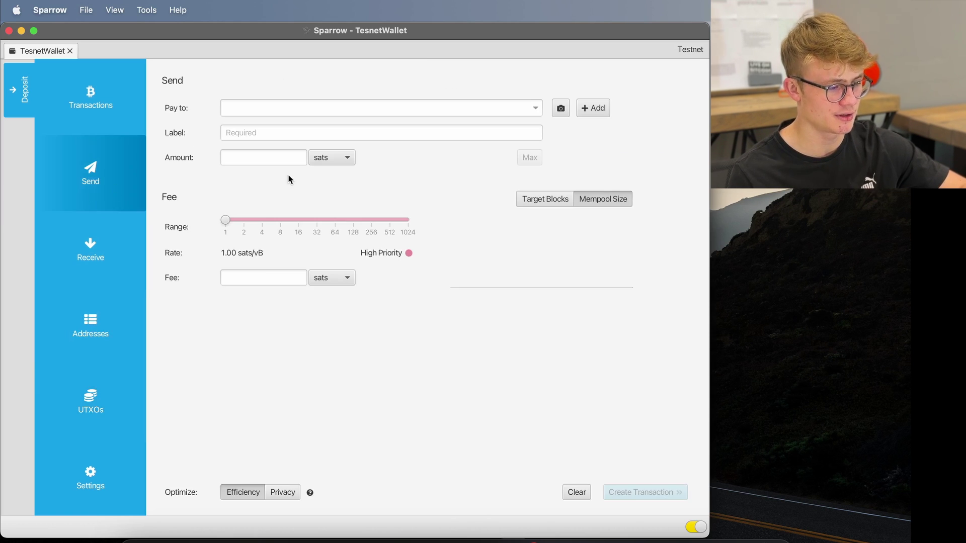
click(289, 108)
key(super+v)
click(269, 133)
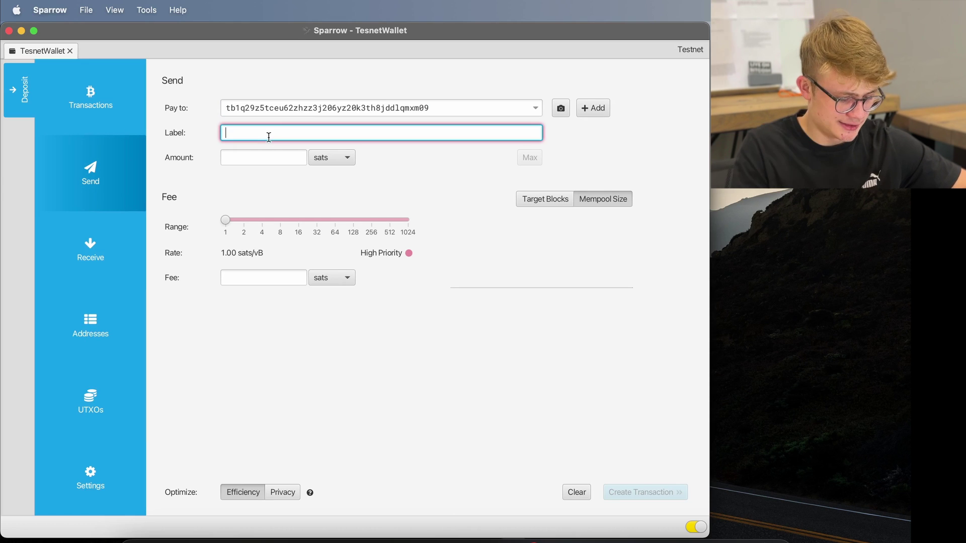
text(Test Spend)
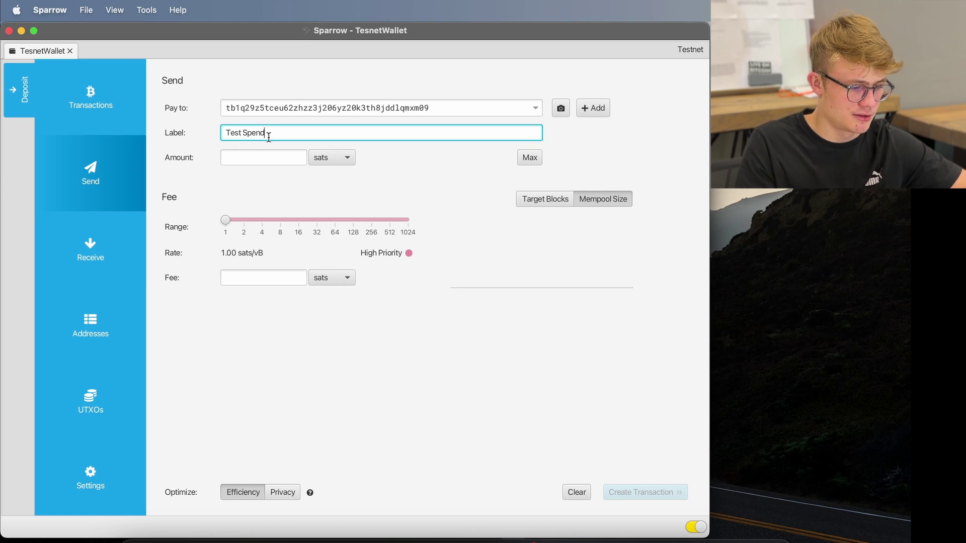
- Send the Max amount, then finalize, sign and broadcast the transaction
click(526, 158)
click(633, 494)
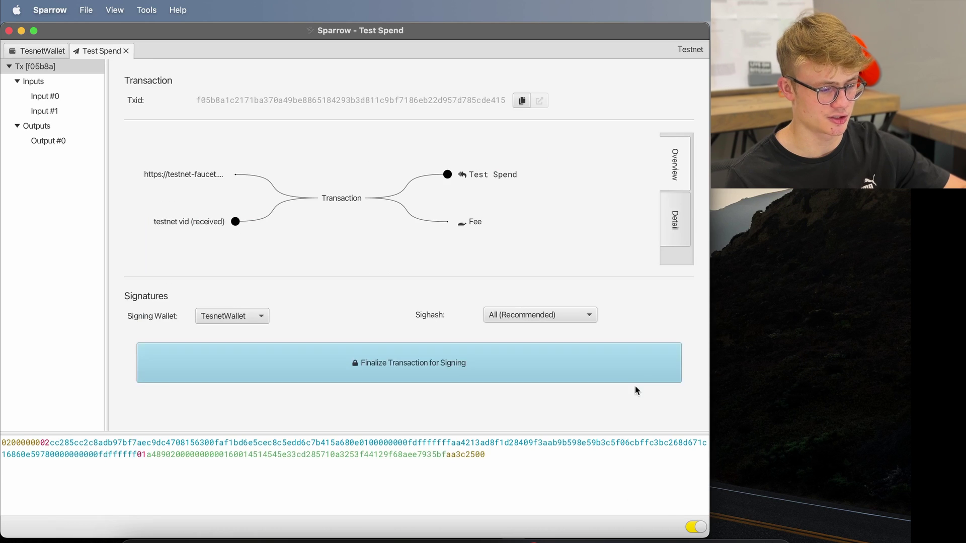
click(466, 359)
click(593, 363)
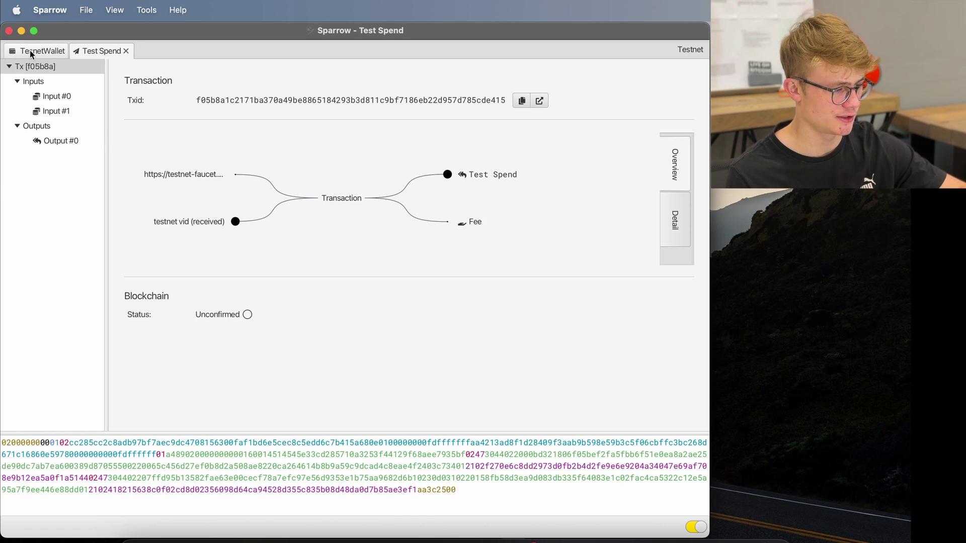
click(125, 51)
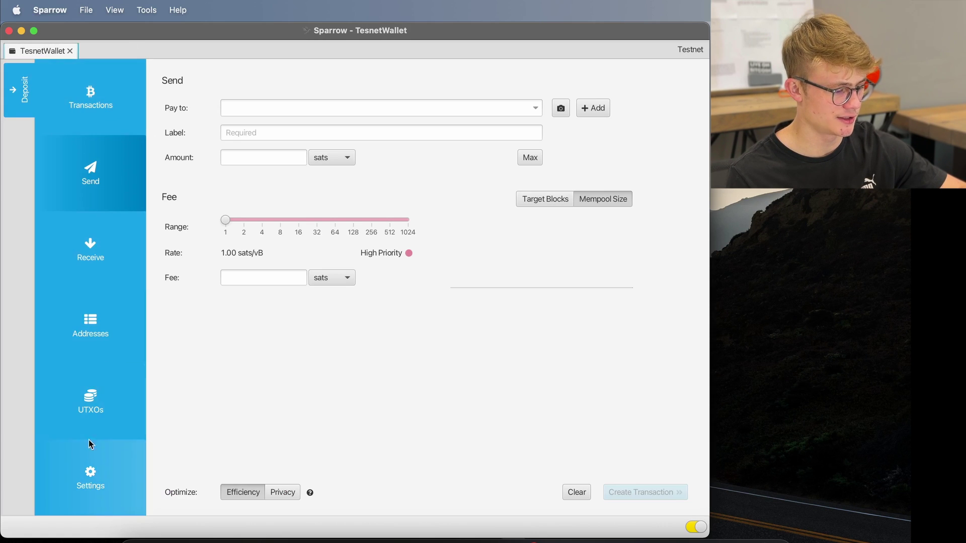
- Check the 166,308-sat output, then review the testnet vid, faucet and unconfirmed Test Spend transactions
click(81, 410)
click(549, 201)
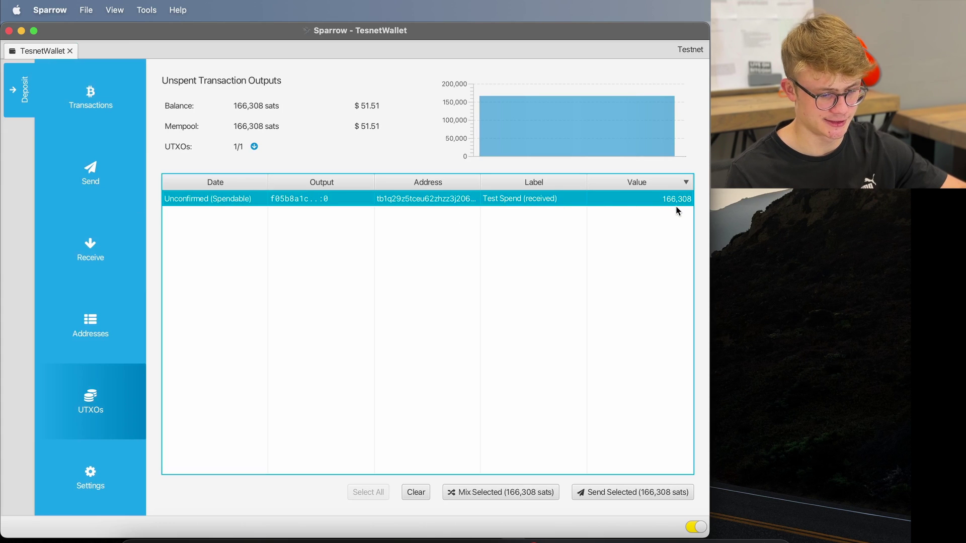
click(82, 95)
click(544, 230)
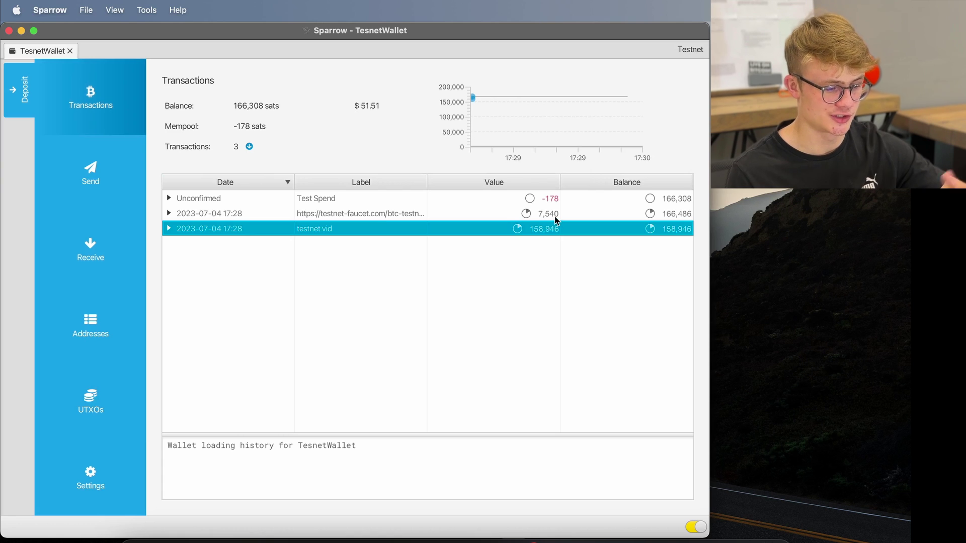
click(554, 215)
click(598, 203)
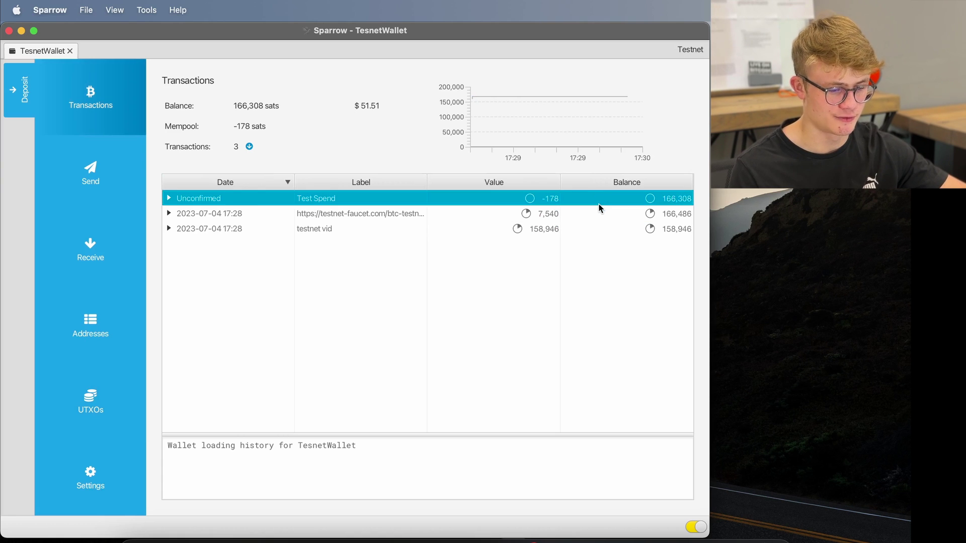
- Close TesnetWallet and move TesnetWallet.mv.db to the Trash from the Open Wallet dialog
click(70, 51)
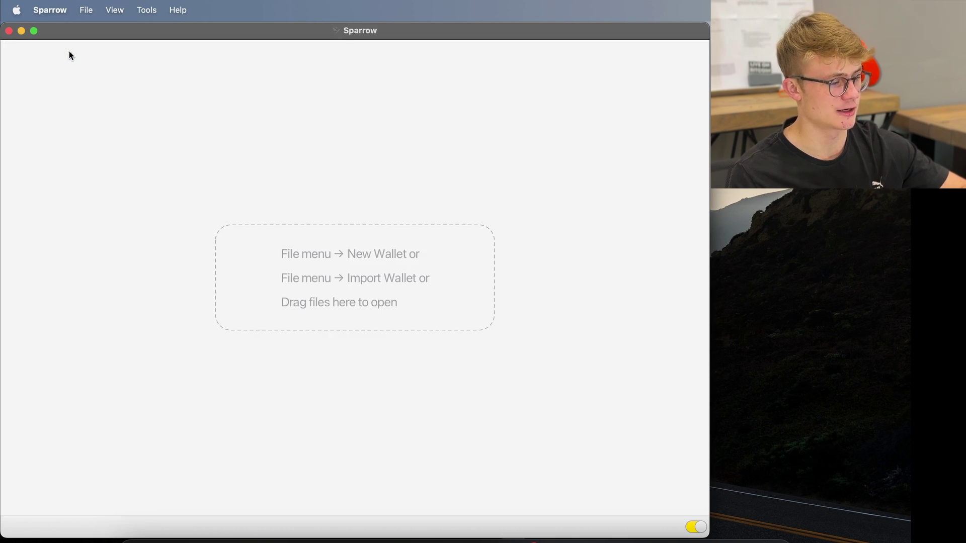
click(86, 10)
click(103, 45)
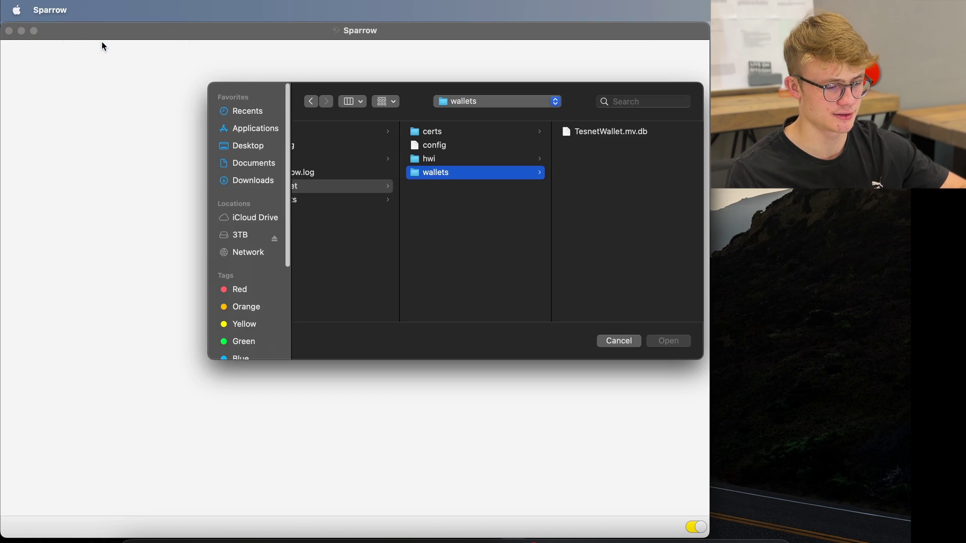
click(614, 136)
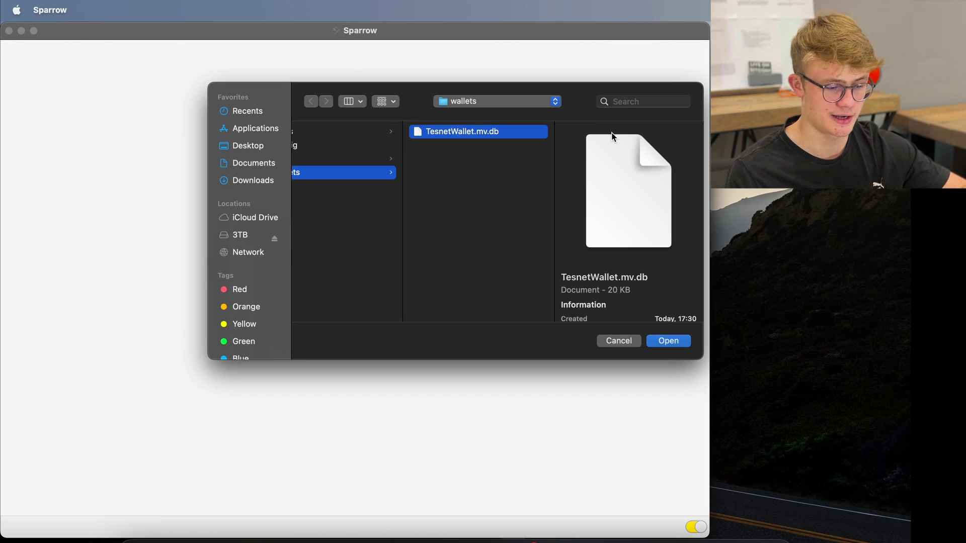
right_click(483, 134)
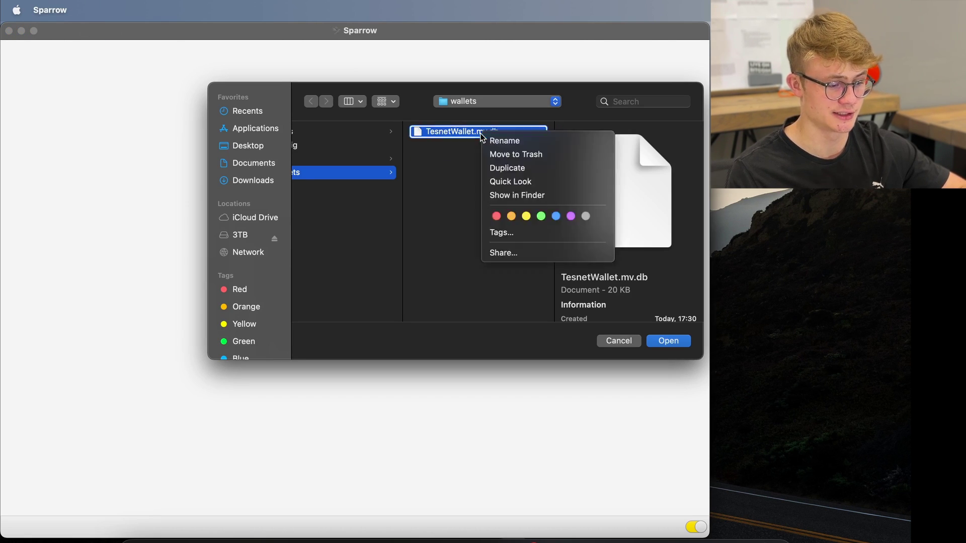
click(510, 154)
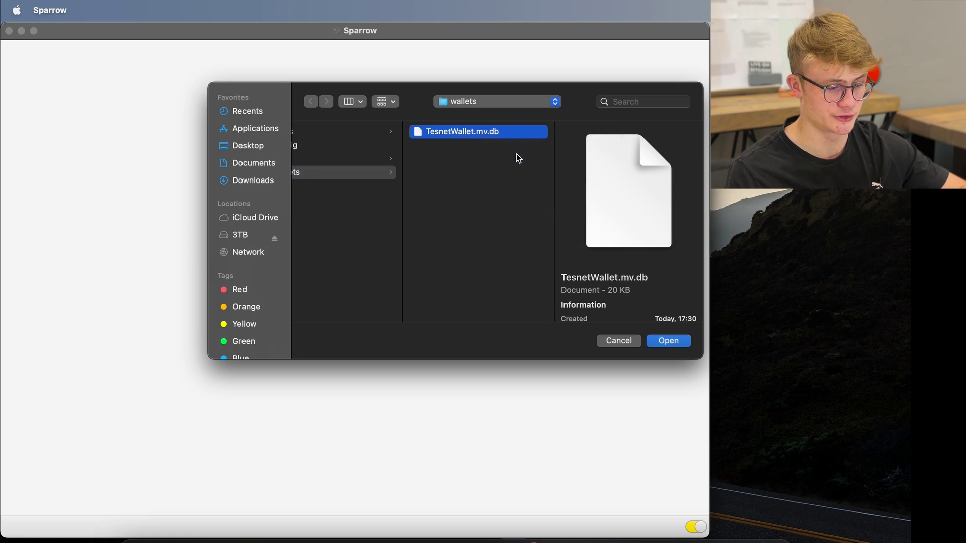
click(620, 341)
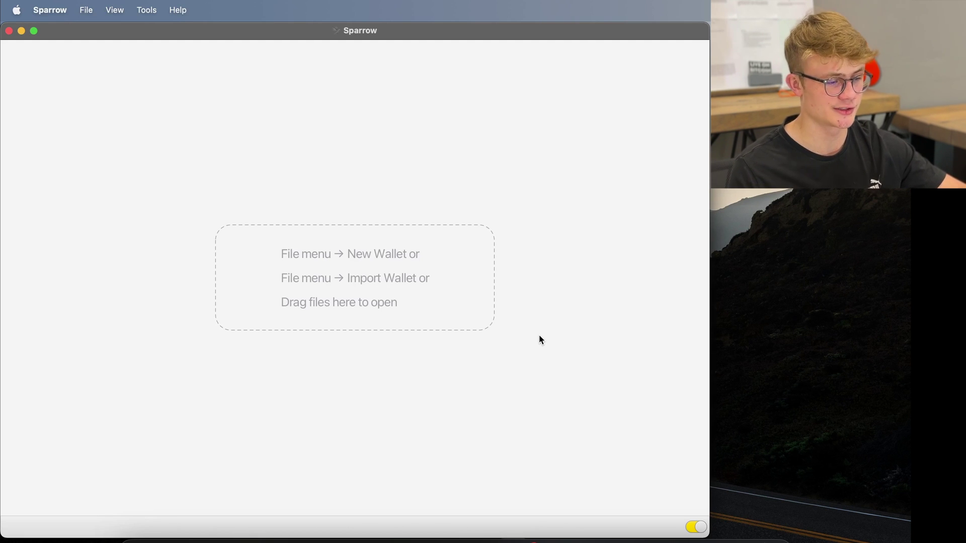
- Create a new wallet named 'Testnet Wallet'
mouse_move(311, 537)
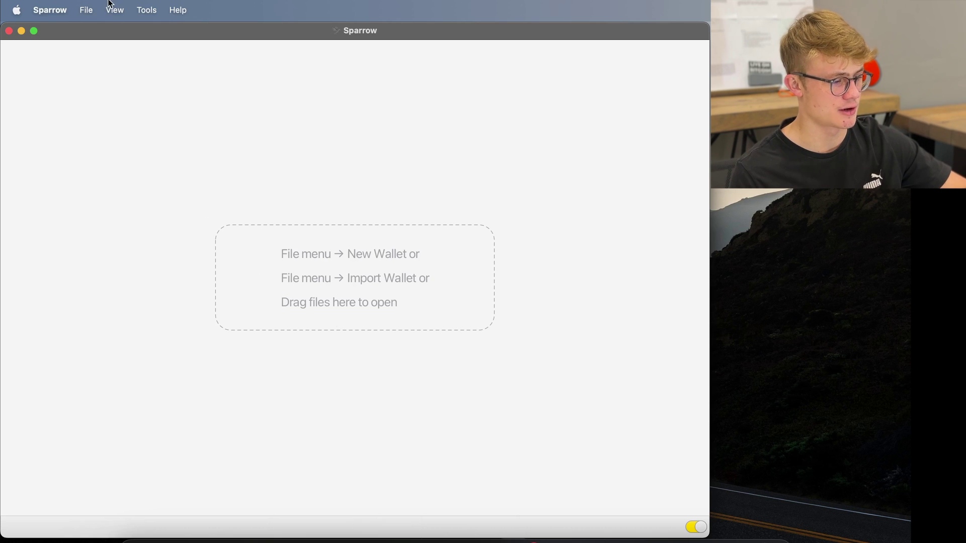
click(86, 10)
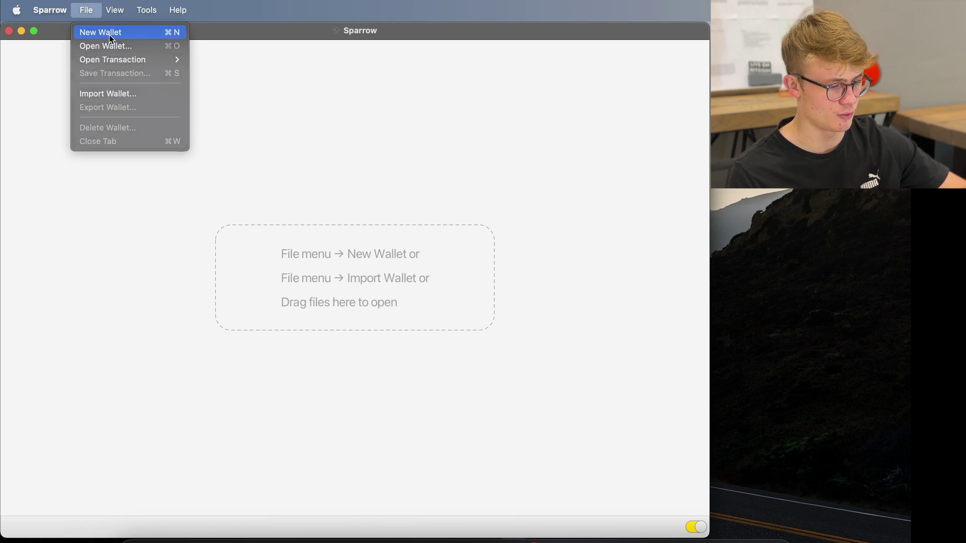
click(109, 35)
text(T)
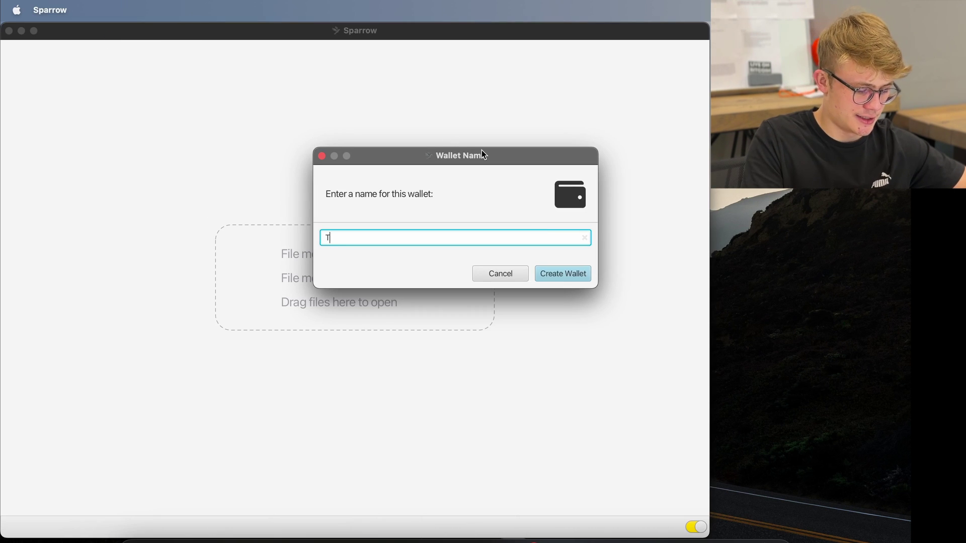
text(estnet Wallet)
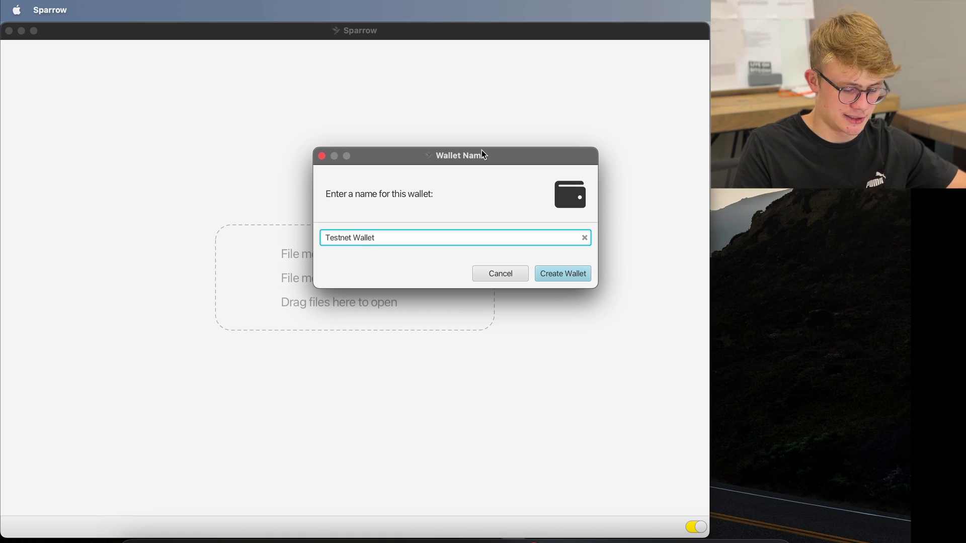
key(Return)
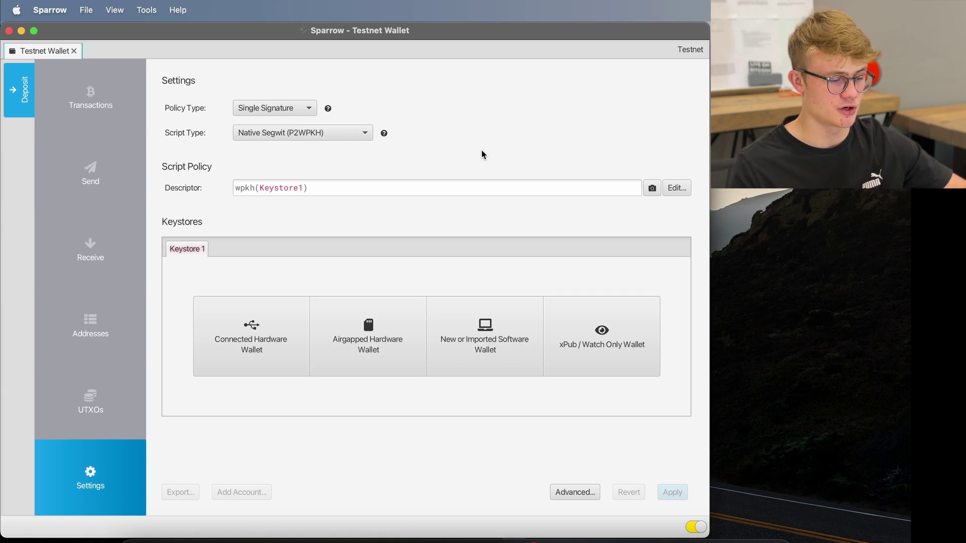
- Add a software keystore from the 12-word BIP39 seed by entering the seed words
click(475, 341)
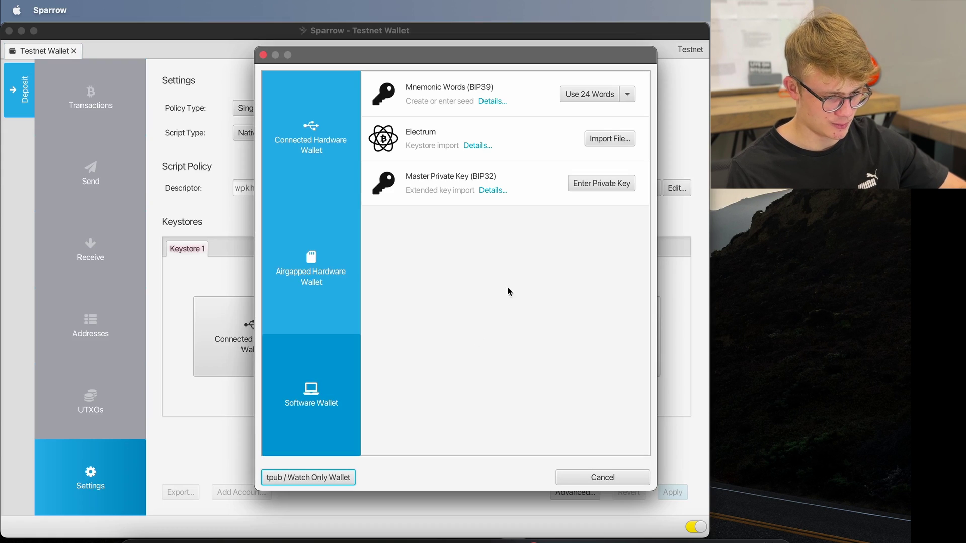
click(628, 95)
click(606, 182)
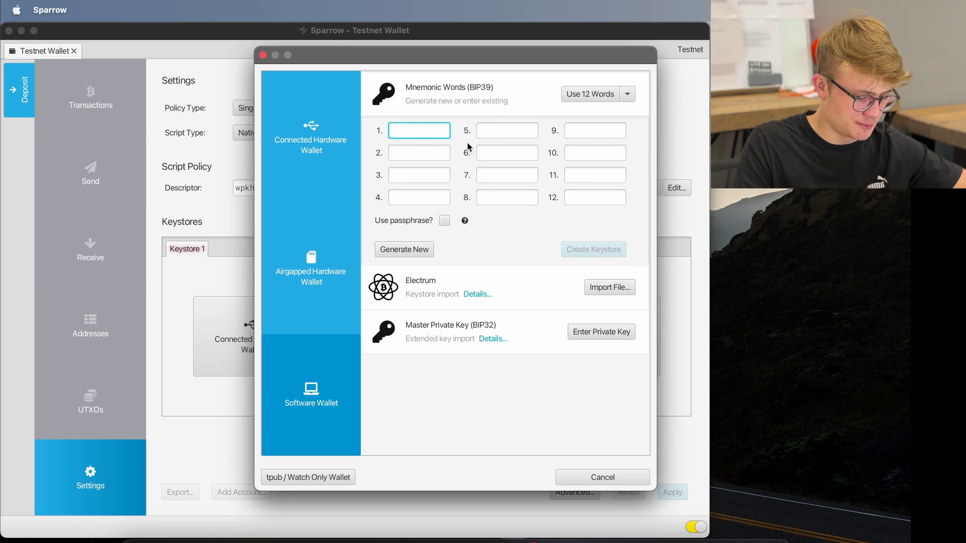
text(write)
key(Tab)
text(b)
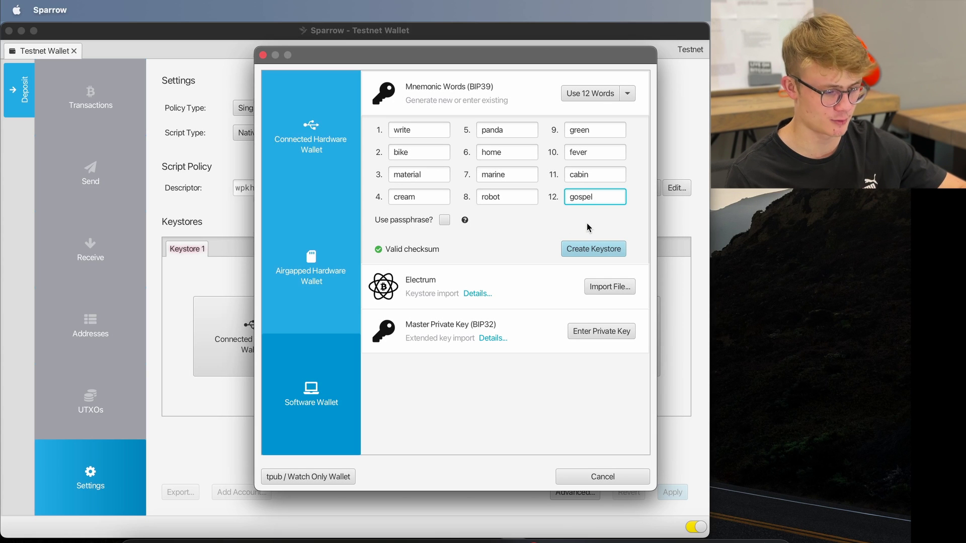
click(598, 252)
- Import the keystore and save the wallet without a password, revealing its 166,308-sat UTXO
click(584, 96)
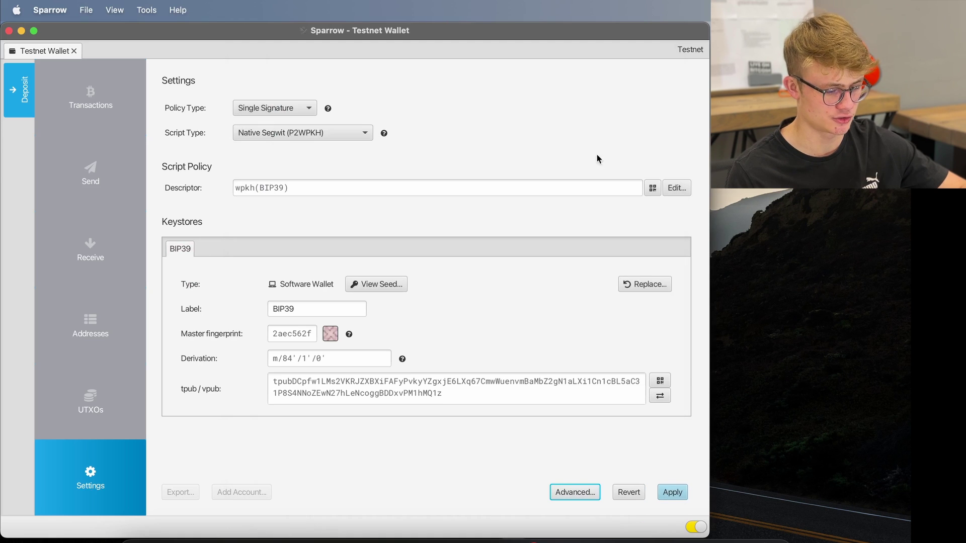
click(665, 496)
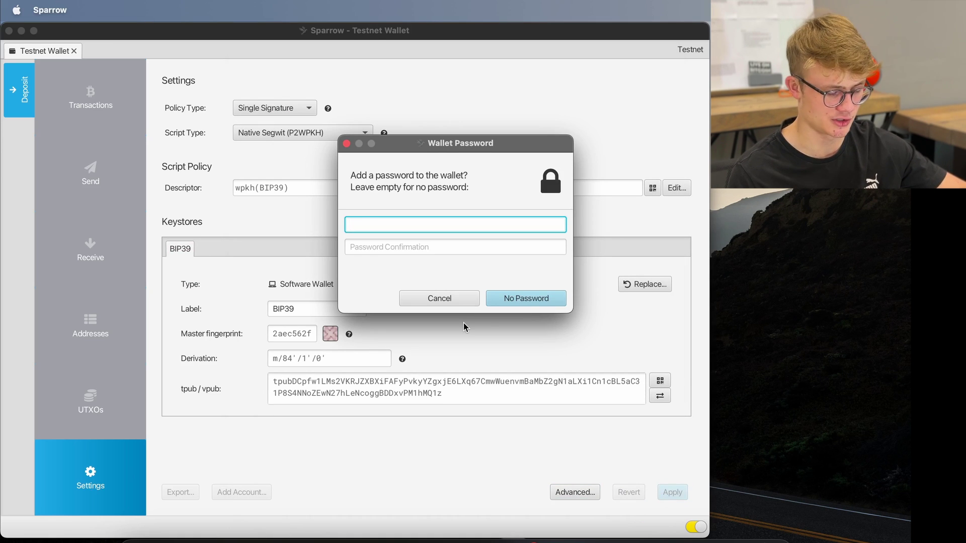
click(540, 300)
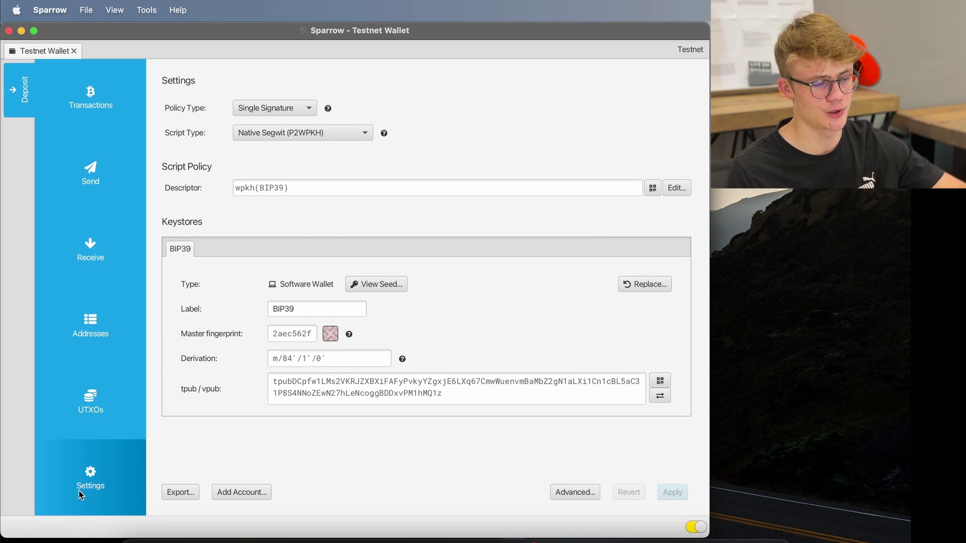
click(93, 403)
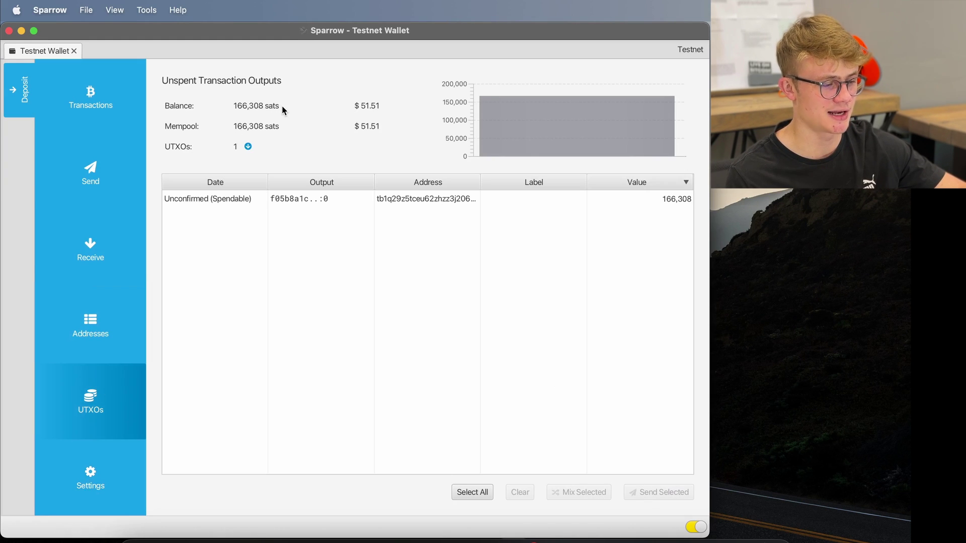
mouse_move(243, 106)
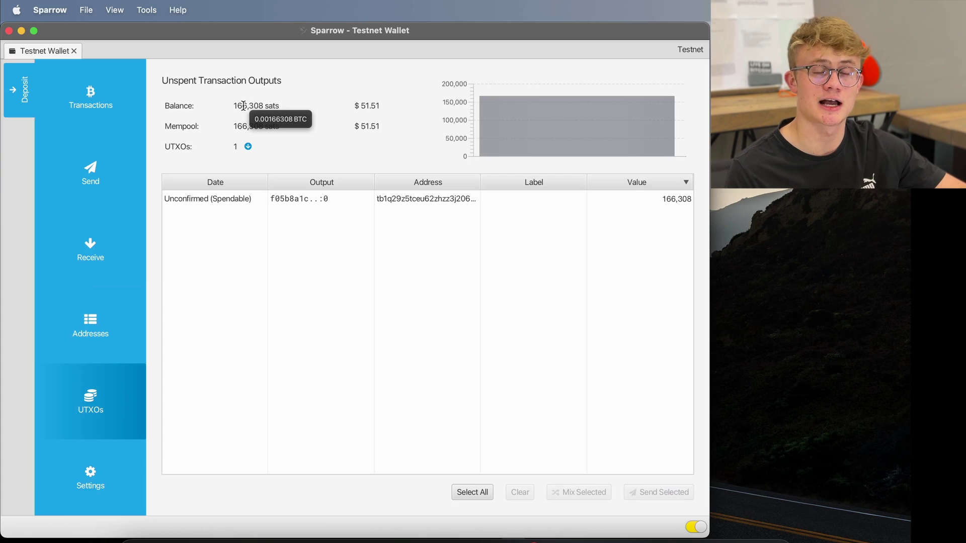
click(413, 270)
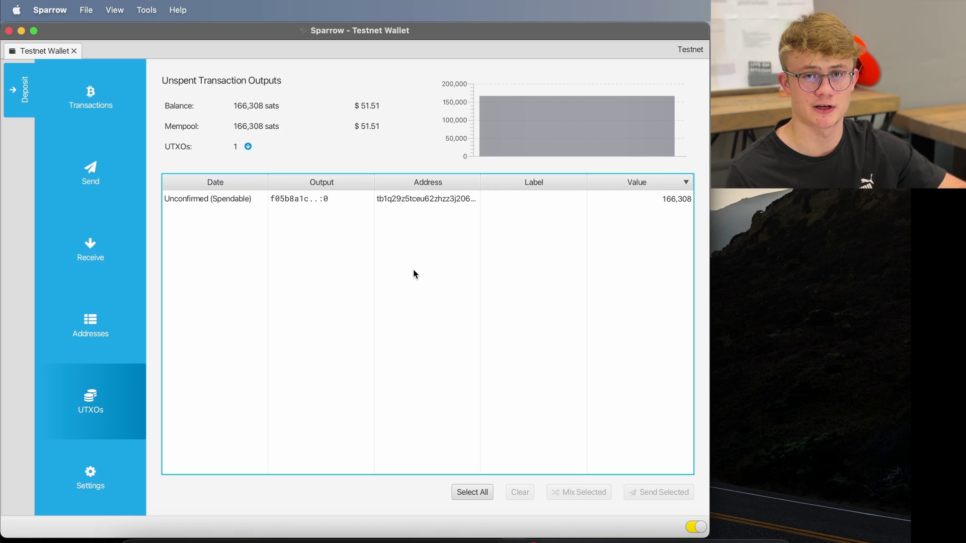